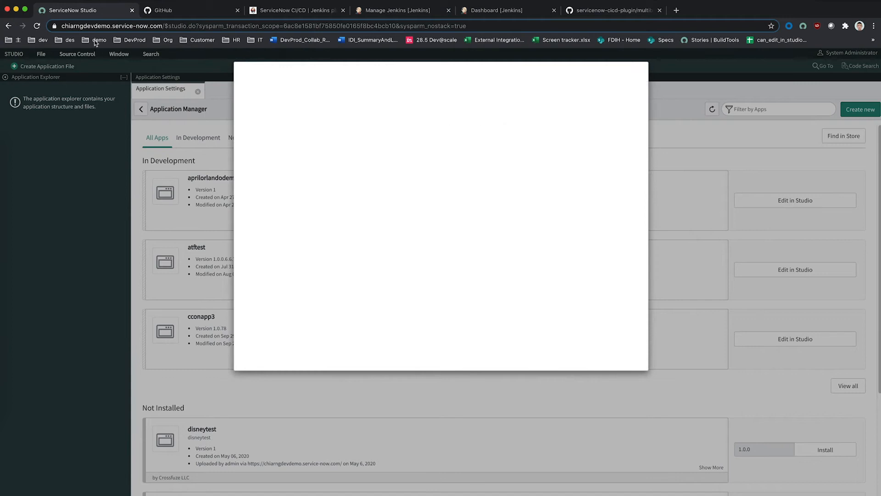
# Step: Enter appforjenkins as both the new application's name and its description
pyautogui.click(392, 186)
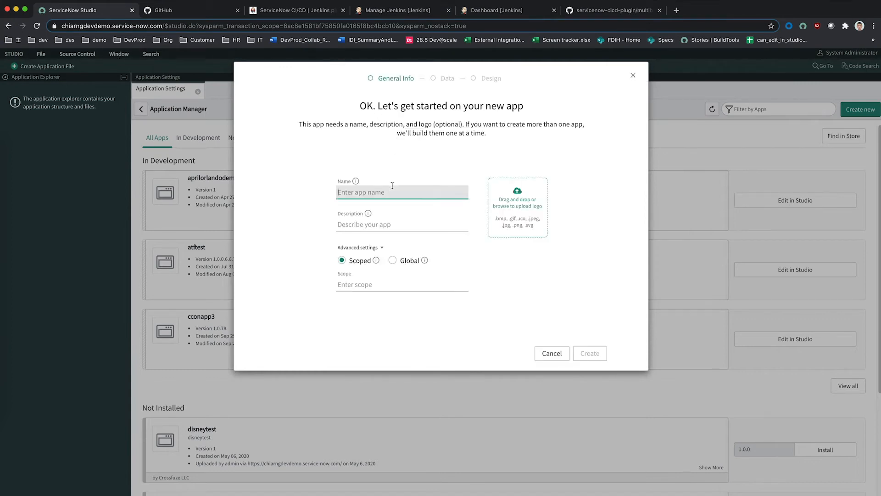
pyautogui.write('appforjenkin')
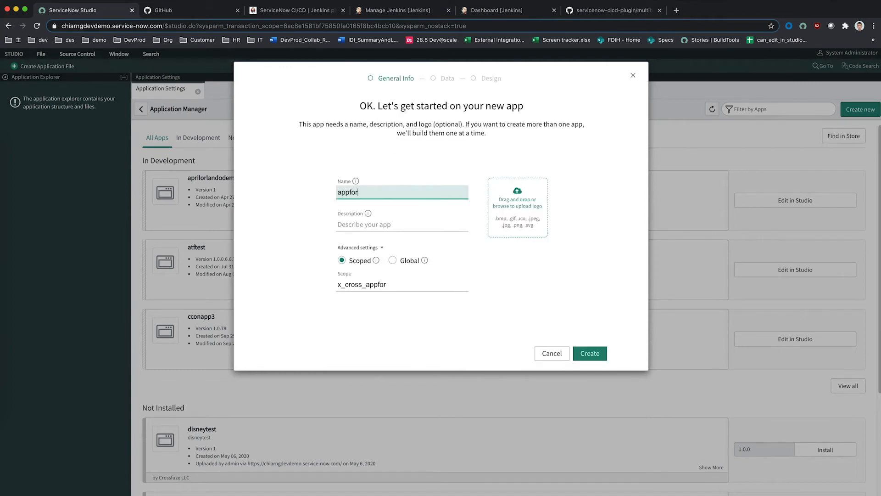
pyautogui.hotkey('ctrl', 'a')
pyautogui.hotkey('ctrl', 'c')
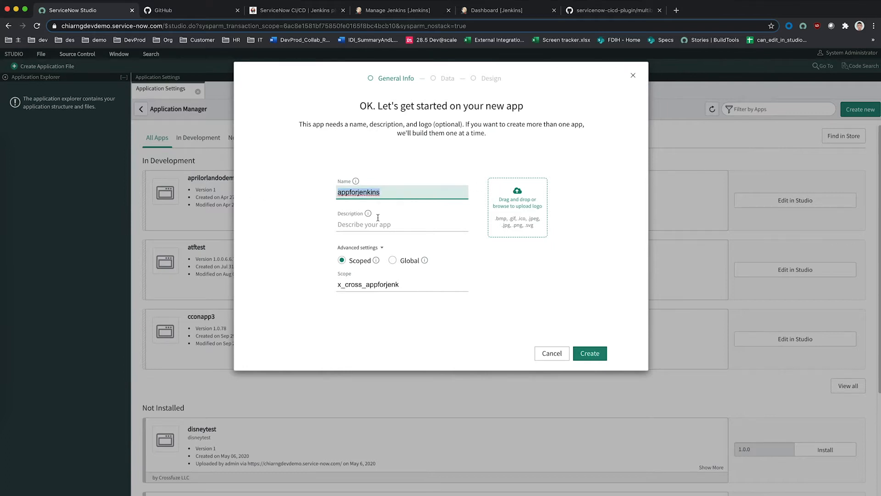
pyautogui.click(422, 224)
pyautogui.hotkey('ctrl', 'v')
pyautogui.click(393, 260)
# Step: Create the app, continue in Studio (Advanced), and open appforjenkins
pyautogui.click(592, 354)
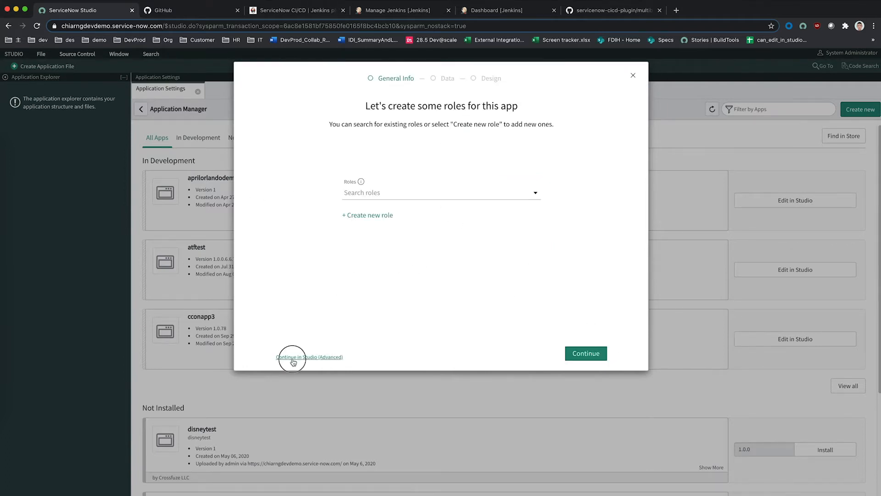
pyautogui.click(294, 356)
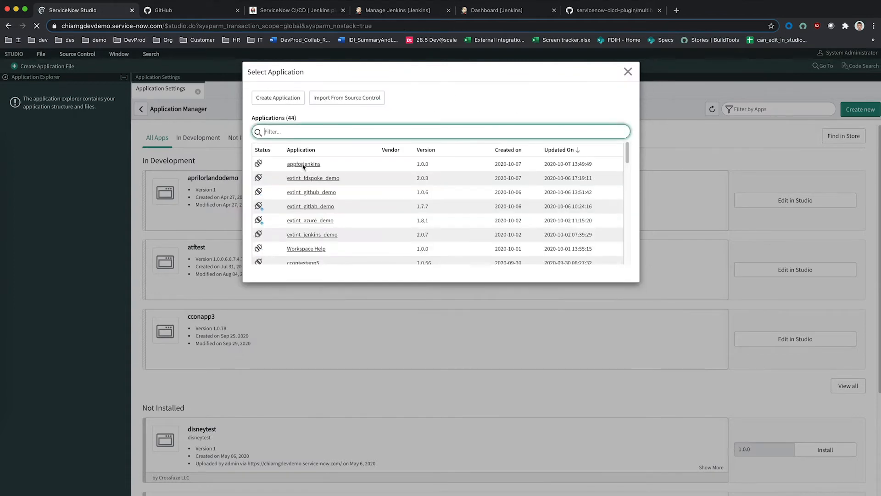
pyautogui.click(305, 164)
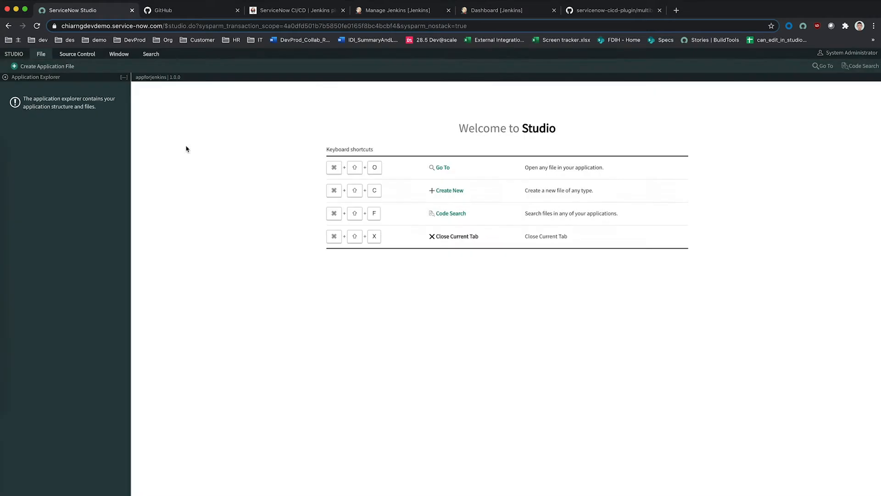
# Step: Create a Server Development Script Include named appforjenkins_script1
pyautogui.click(20, 68)
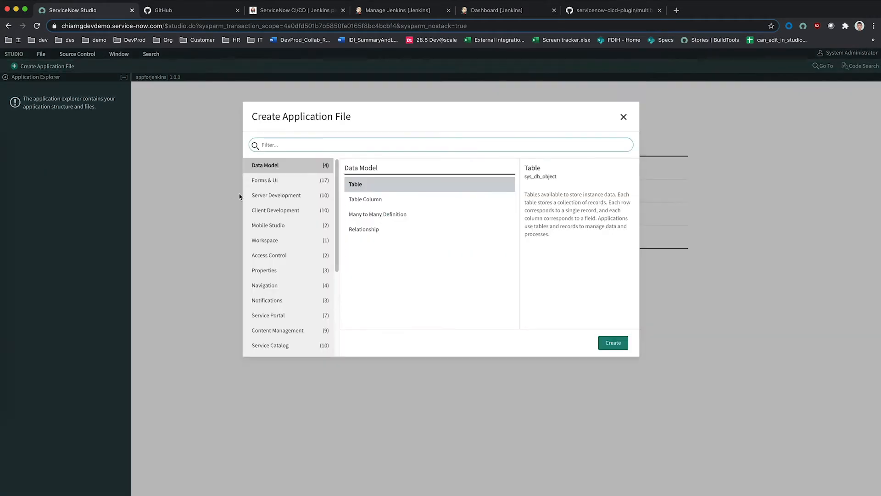
pyautogui.click(279, 195)
pyautogui.click(419, 199)
pyautogui.click(613, 345)
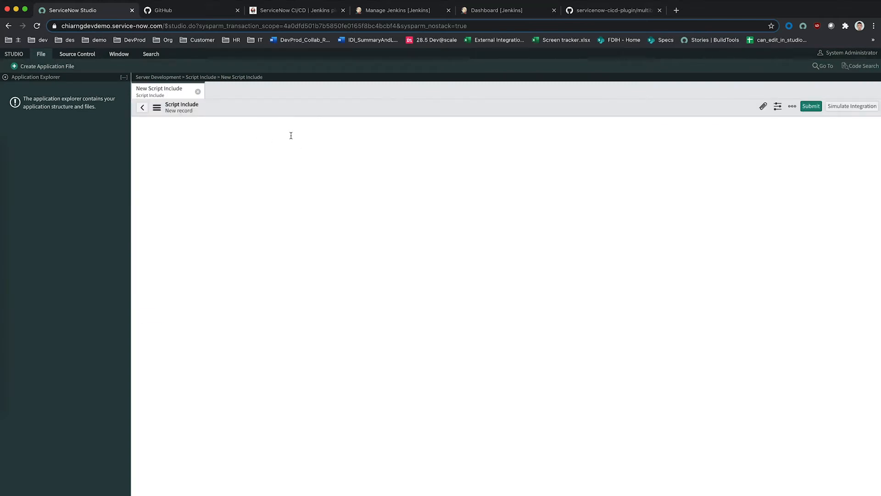
pyautogui.write('appforjenkins_script1')
pyautogui.click(514, 161)
# Step: Add a '// script' comment line, then choose Source Control > Link to Source Control
pyautogui.click(384, 250)
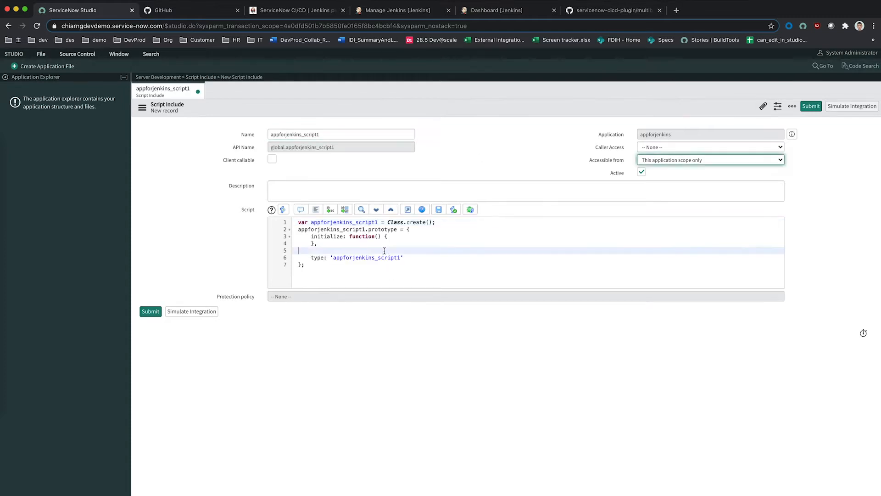
pyautogui.write('// script')
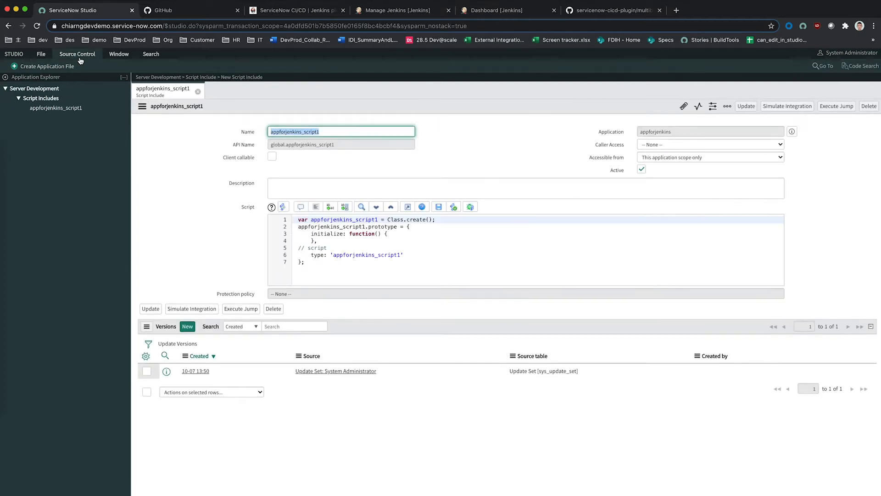
pyautogui.click(80, 55)
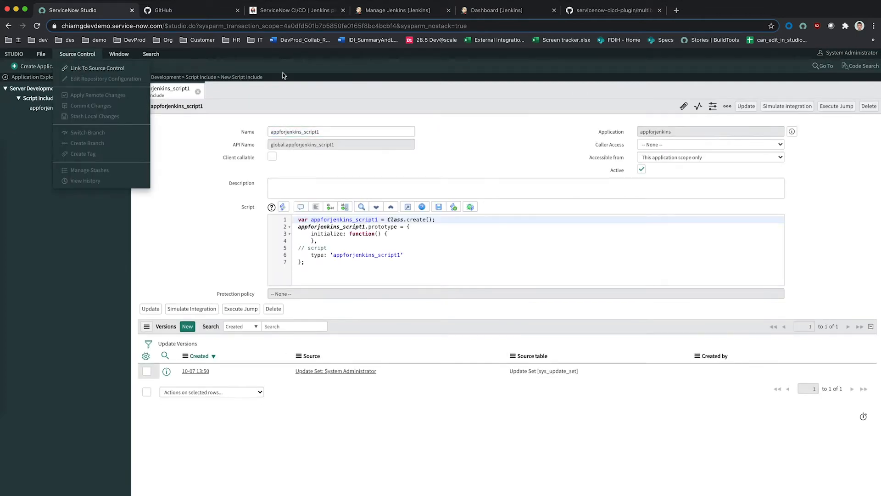
pyautogui.click(81, 68)
# Step: Create the GitHub repository appforjenkins, described appforjenkins, and copy its HTTPS clone URL
pyautogui.click(206, 11)
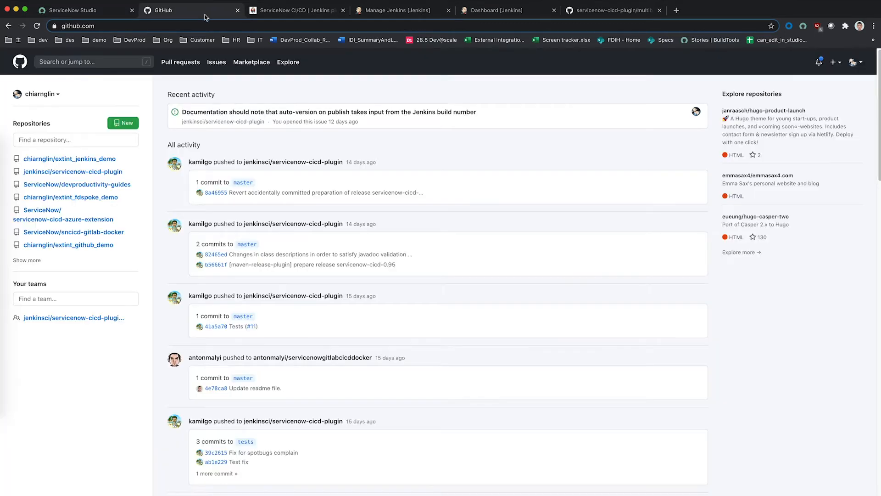
pyautogui.click(121, 124)
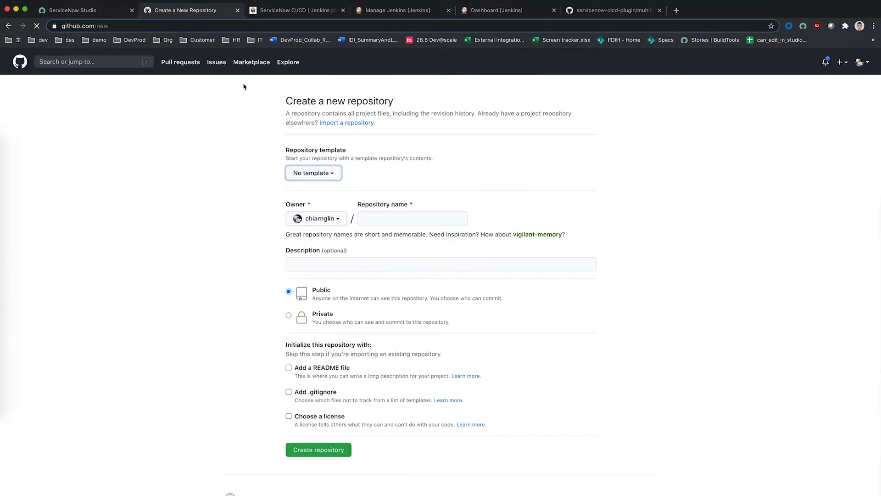
pyautogui.click(405, 220)
pyautogui.press('super+v')
pyautogui.click(414, 265)
pyautogui.press('super+v')
pyautogui.click(511, 395)
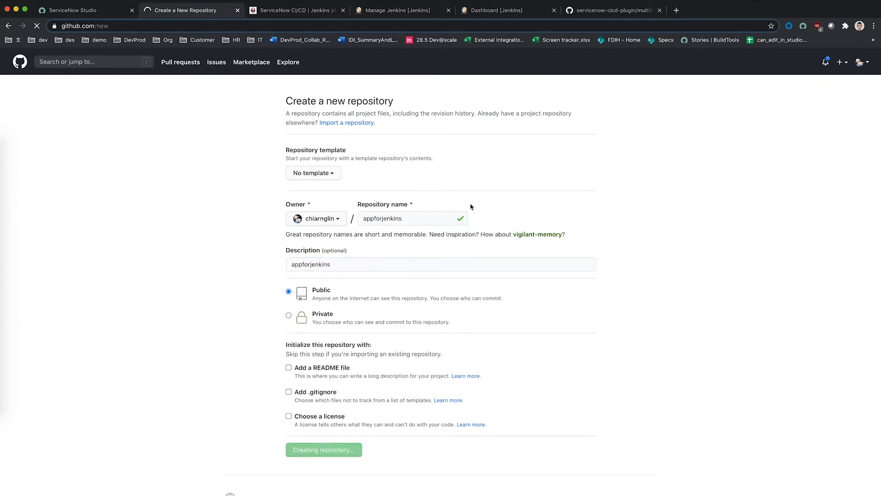
pyautogui.click(689, 171)
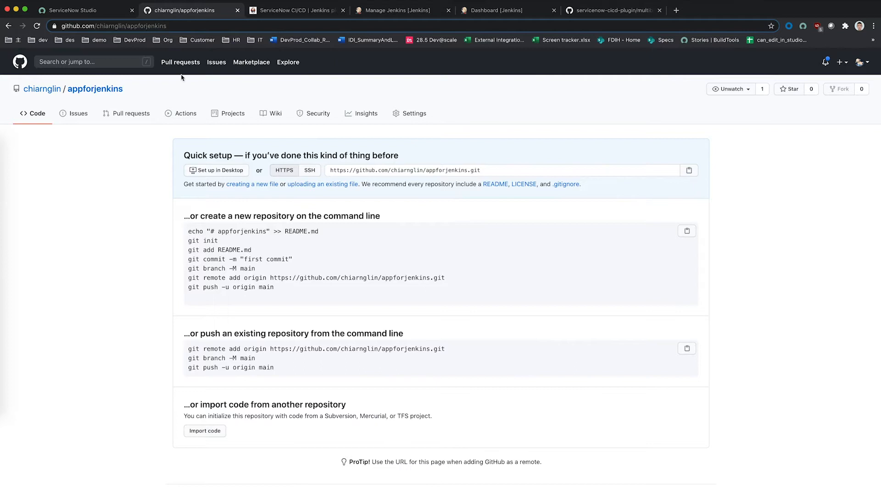
pyautogui.click(85, 11)
# Step: Link the app to the copied repository URL on branch master using the GitHub credential
pyautogui.click(439, 172)
pyautogui.press('super+v')
pyautogui.tripleClick(483, 189)
pyautogui.write('master')
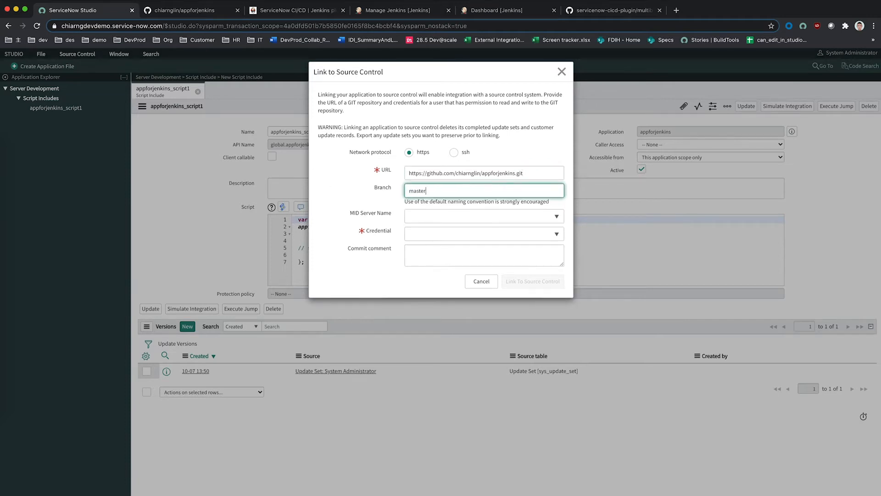
pyautogui.click(523, 234)
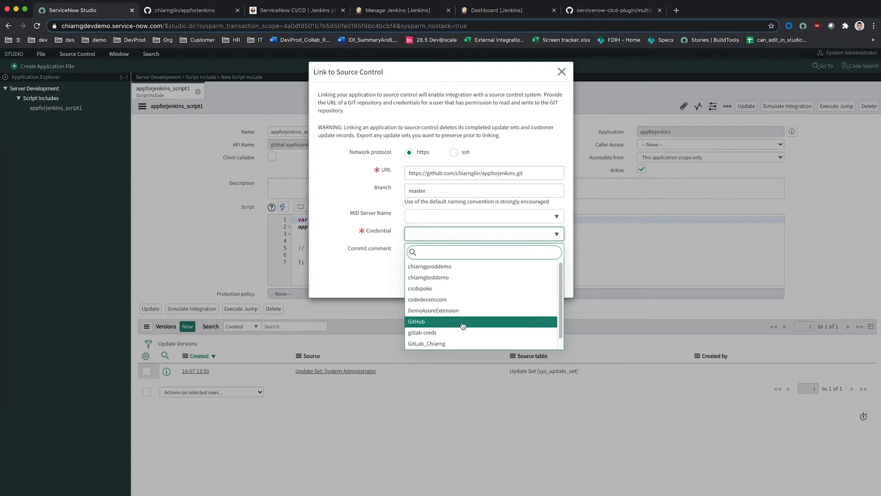
pyautogui.click(462, 322)
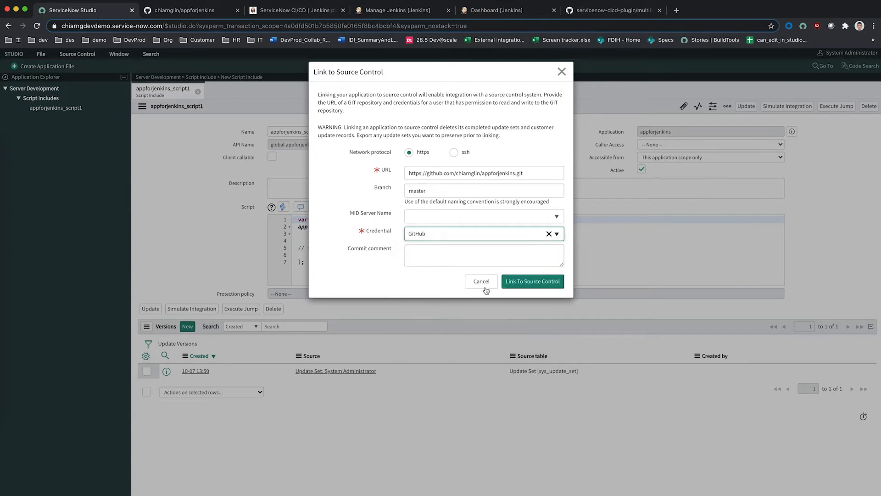
pyautogui.click(513, 286)
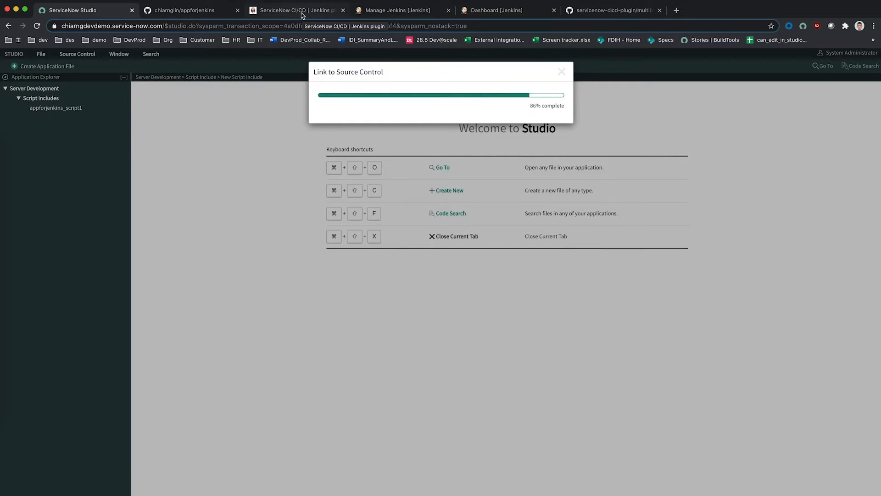
# Step: Review the ServiceNow CI/CD plugin's build-step documentation on the Jenkins Plugins site
pyautogui.click(302, 12)
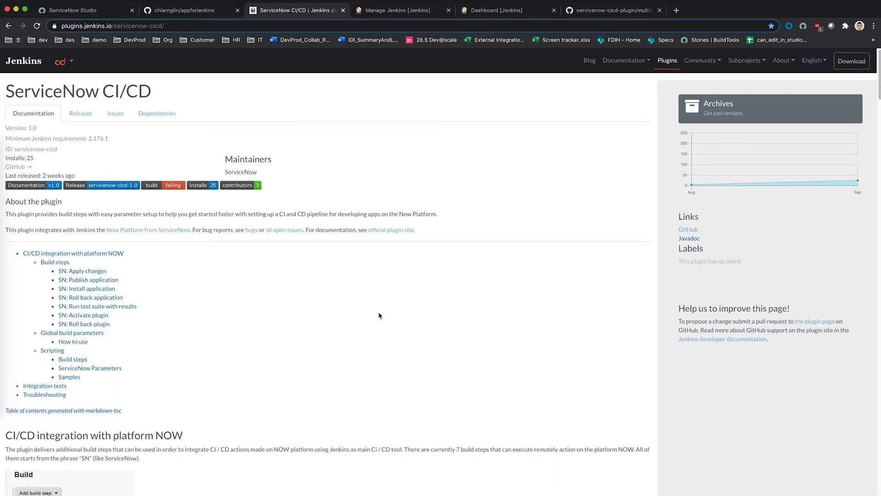
pyautogui.scroll(-15, 381, 319)
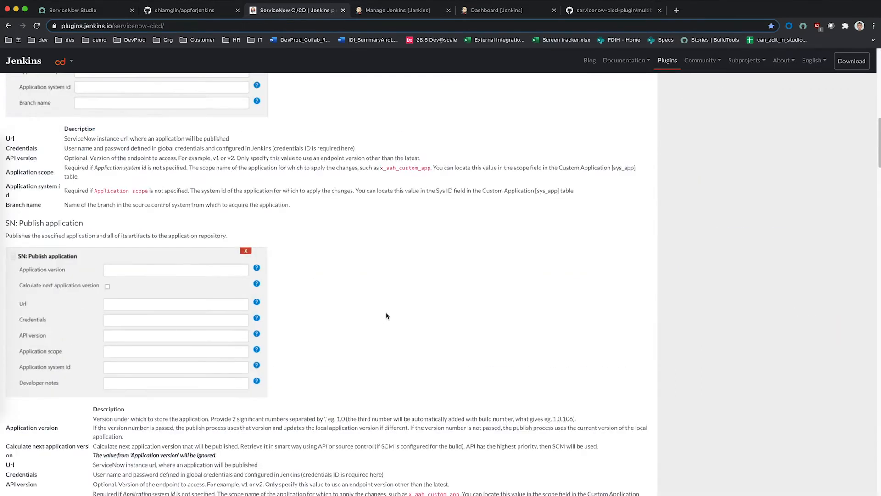
pyautogui.scroll(5, 384, 323)
pyautogui.scroll(12, 384, 323)
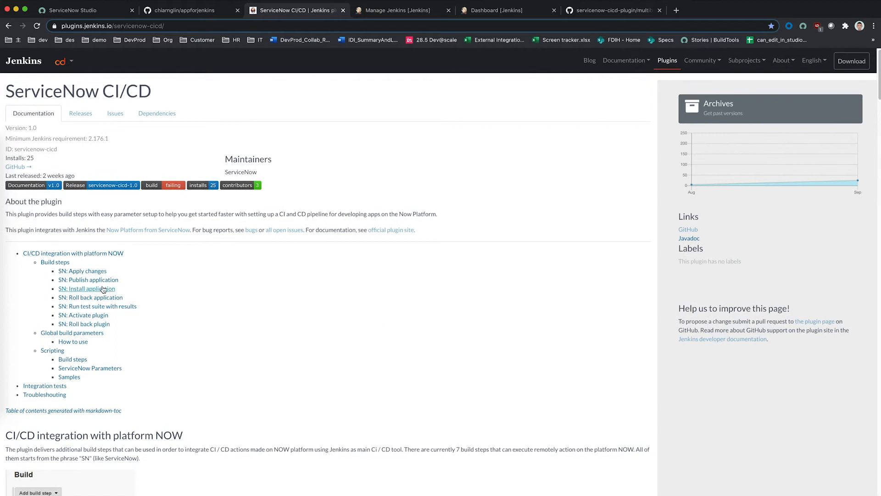
pyautogui.moveTo(14, 90); pyautogui.dragTo(166, 88)
pyautogui.click(168, 91)
# Step: Look over the example multibranch pipeline file, then return to the appforjenkins repository
pyautogui.click(646, 13)
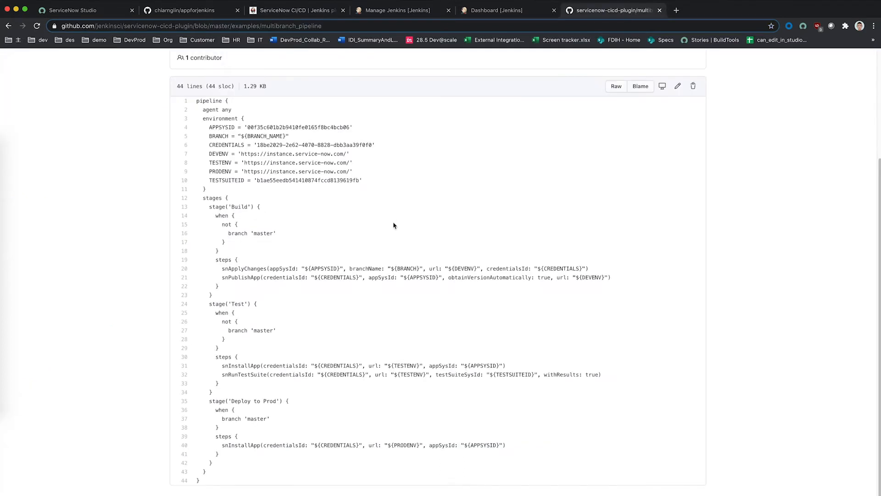
pyautogui.scroll(3, 237, 219)
pyautogui.scroll(-4, 236, 219)
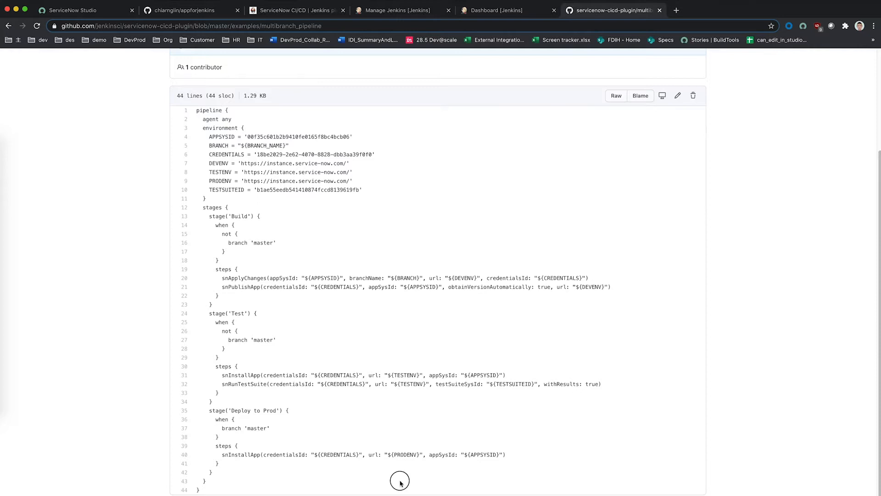
pyautogui.scroll(5, 407, 468)
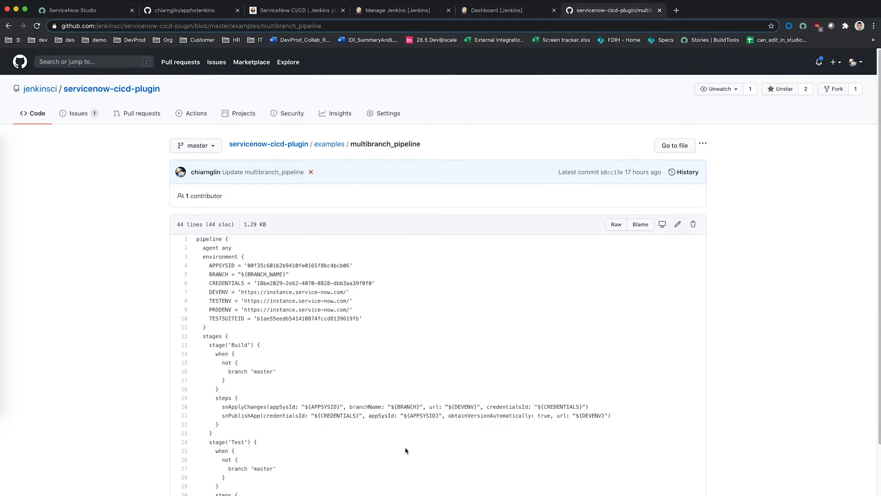
pyautogui.scroll(-4, 406, 443)
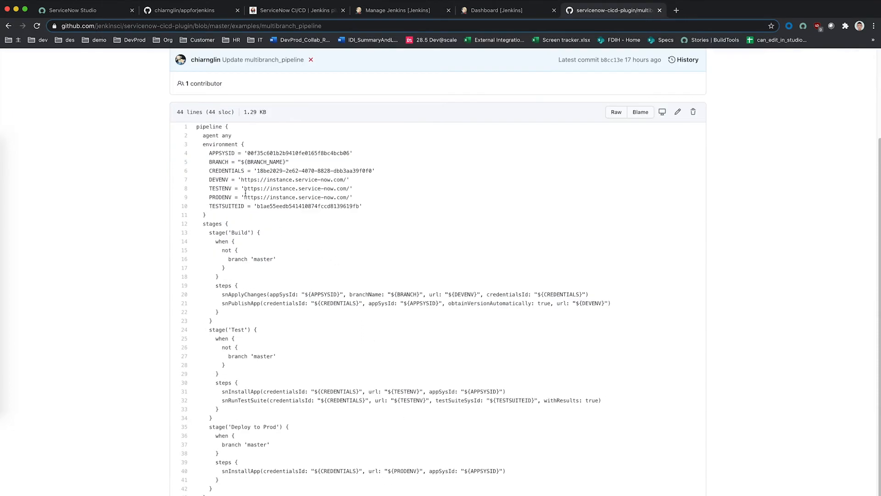
pyautogui.click(277, 11)
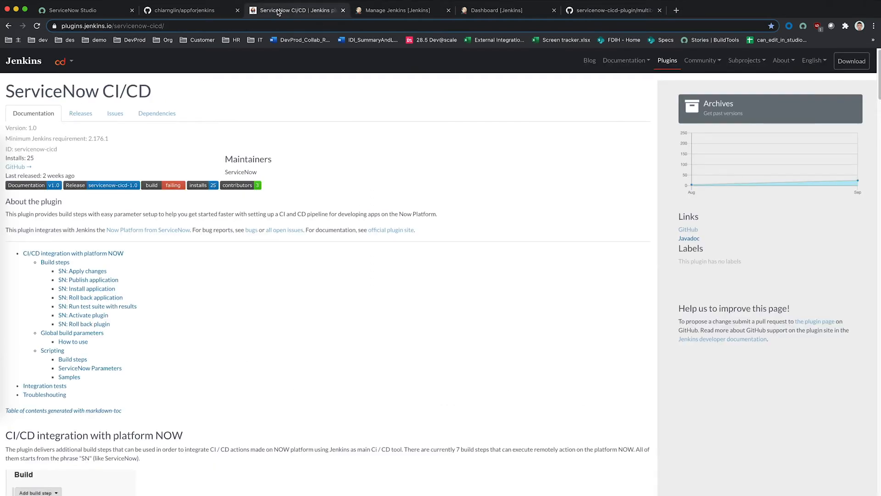
pyautogui.click(172, 16)
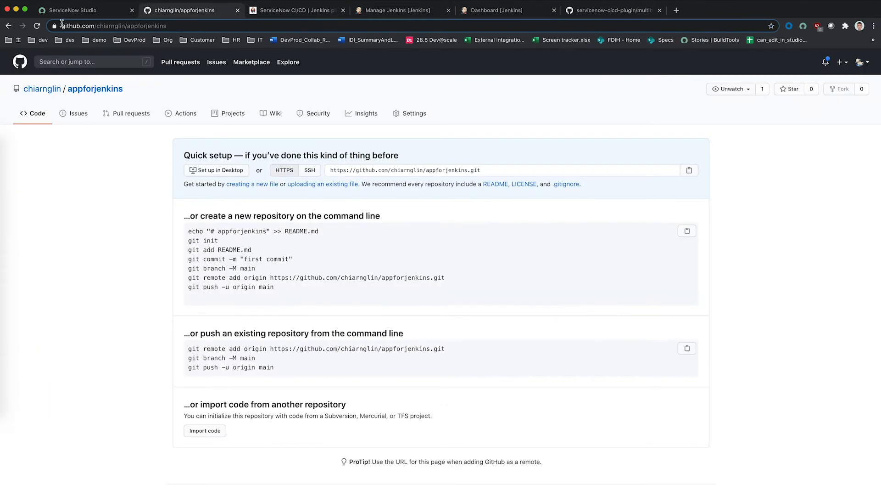
# Step: Reload the appforjenkins repository and dismiss Studio's source control success message
pyautogui.click(39, 27)
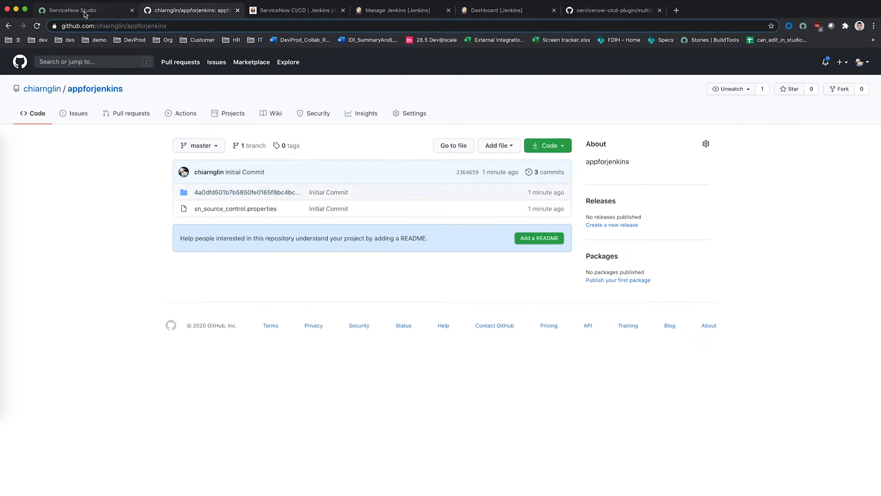
pyautogui.click(81, 10)
pyautogui.click(547, 137)
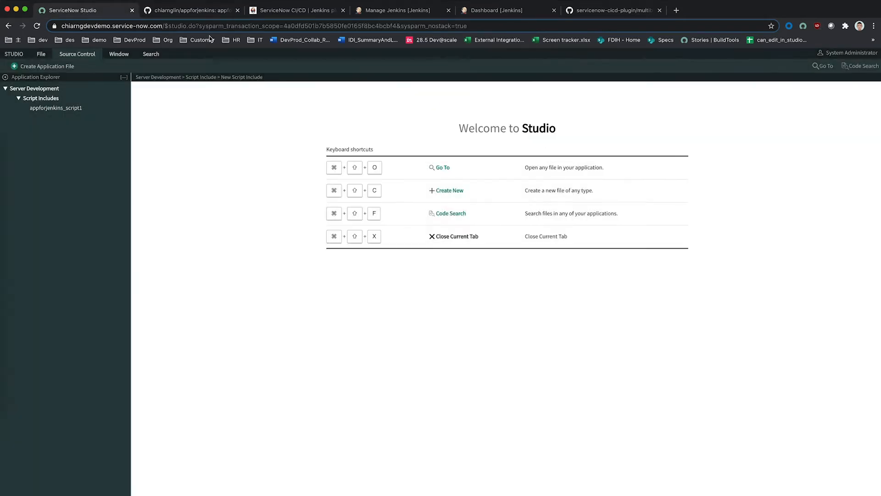
pyautogui.click(196, 11)
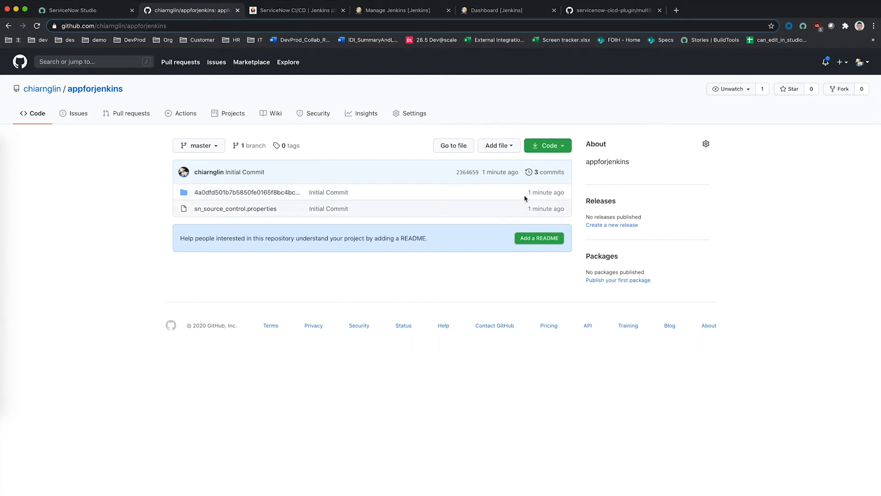
# Step: Start a new repository file named Jenkinsfile
pyautogui.click(513, 146)
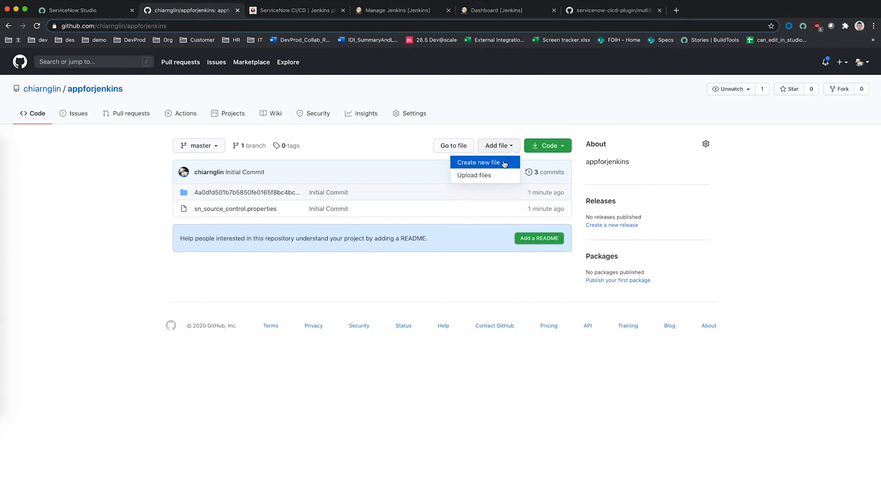
pyautogui.click(502, 163)
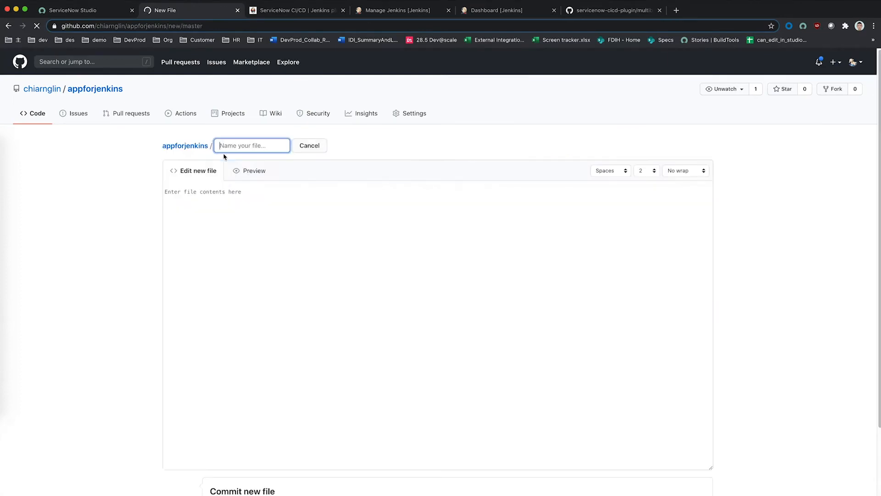
pyautogui.click(242, 148)
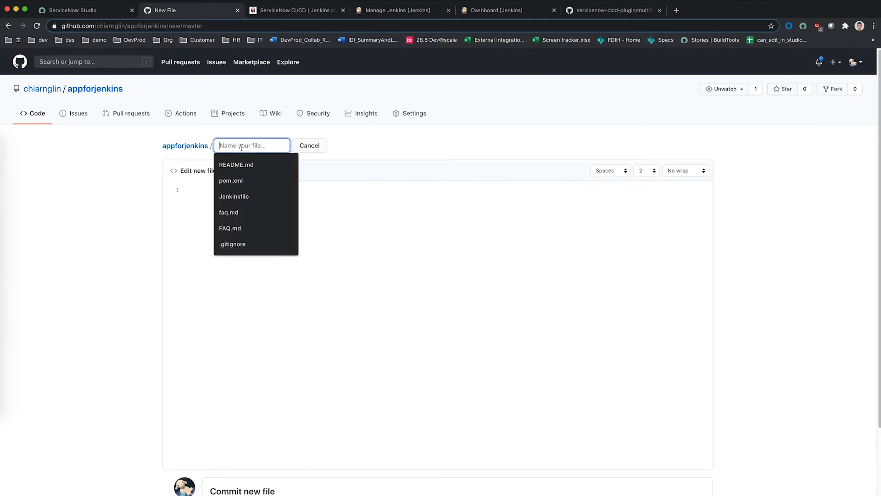
pyautogui.click(247, 197)
# Step: Copy the example multibranch pipeline and paste it into the Jenkinsfile
pyautogui.click(580, 13)
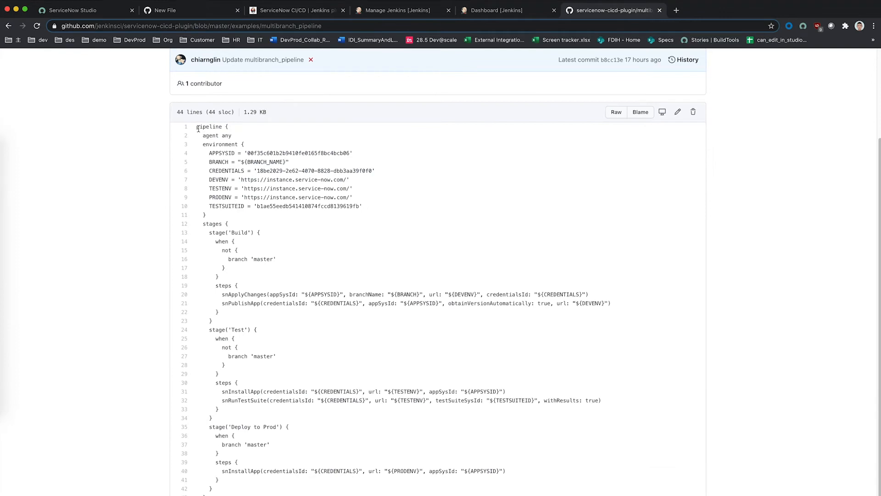
pyautogui.moveTo(198, 129); pyautogui.dragTo(297, 495)
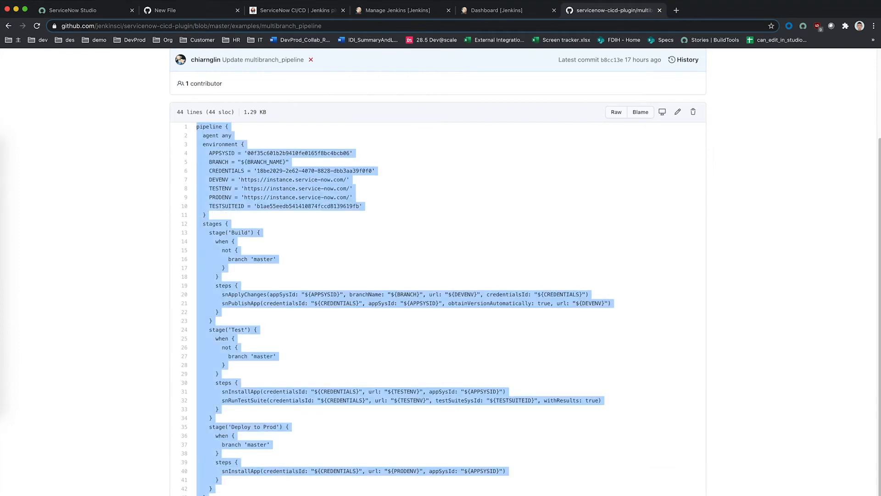
pyautogui.click(190, 12)
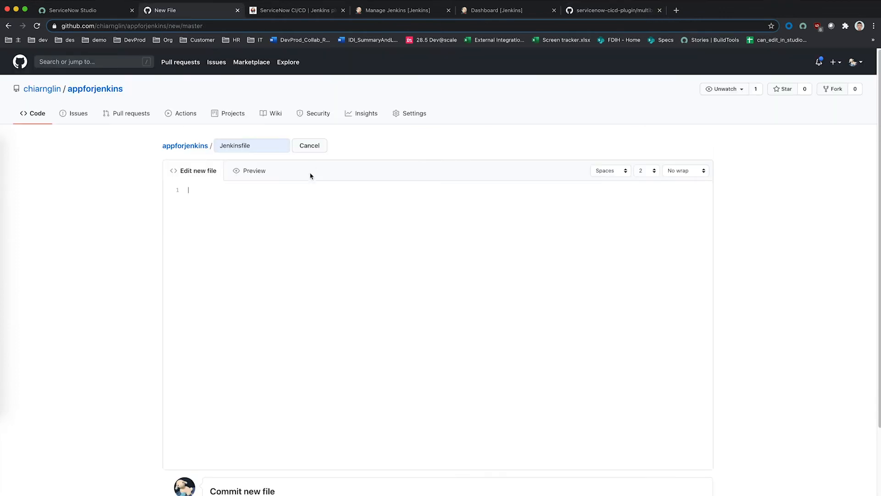
pyautogui.press('super+v')
pyautogui.scroll(-4, 386, 364)
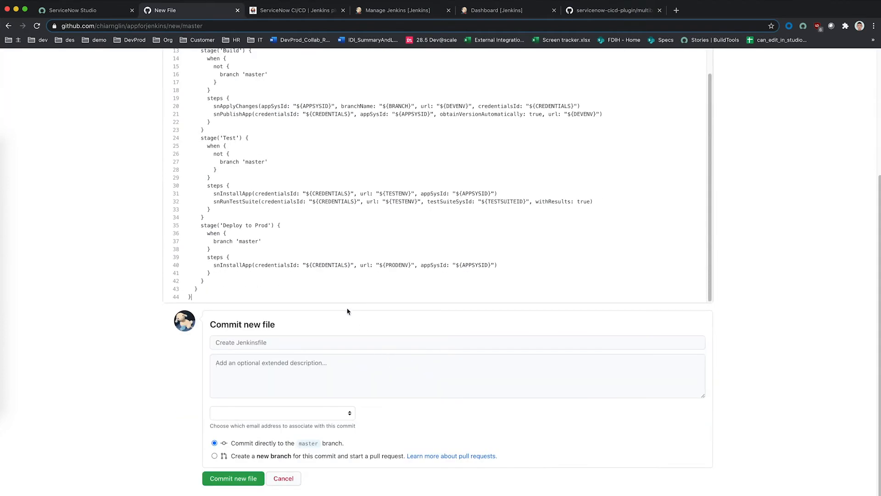
pyautogui.scroll(5, 402, 259)
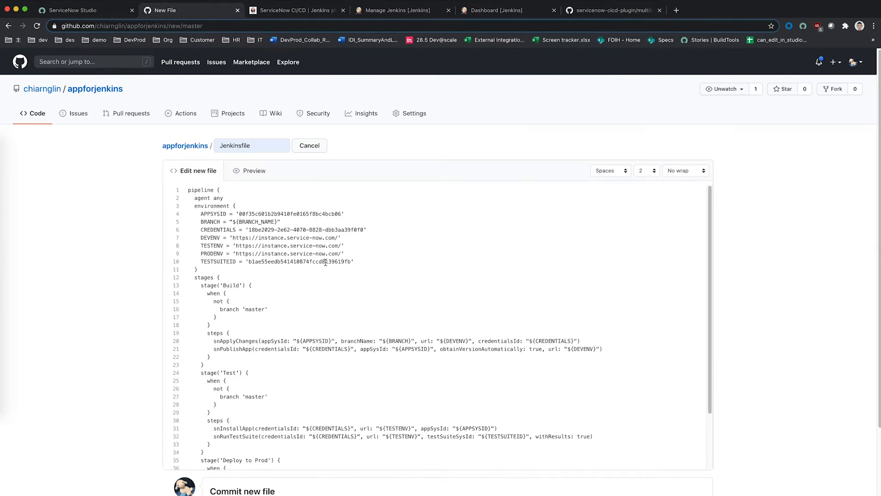
pyautogui.scroll(-2, 294, 322)
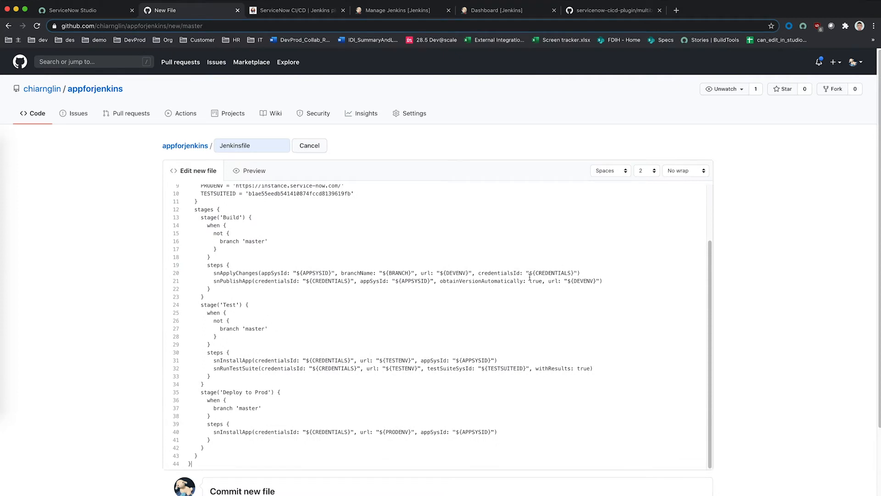
# Step: Copy the appforjenkins application's sys_id from its Studio settings form
pyautogui.scroll(2, 363, 367)
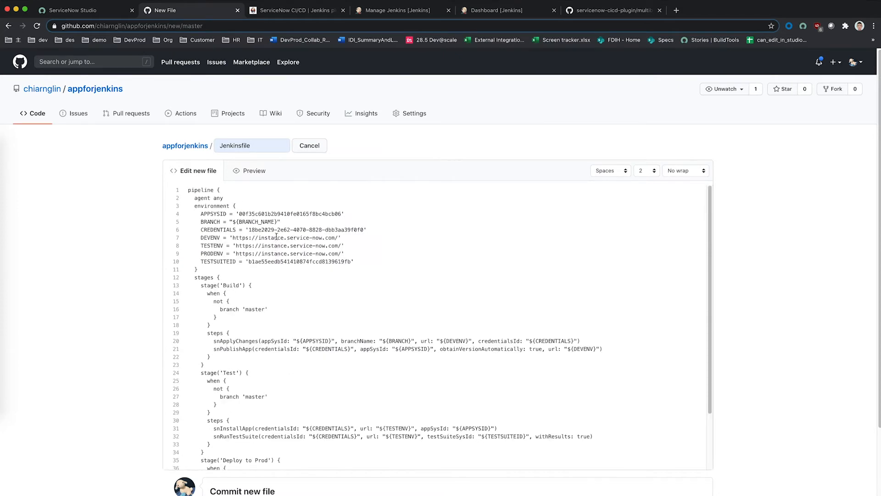
pyautogui.click(97, 14)
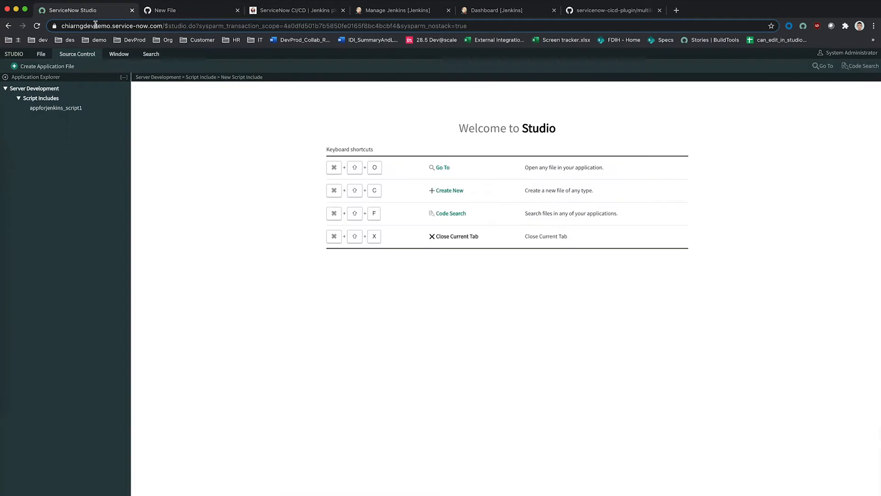
pyautogui.click(40, 56)
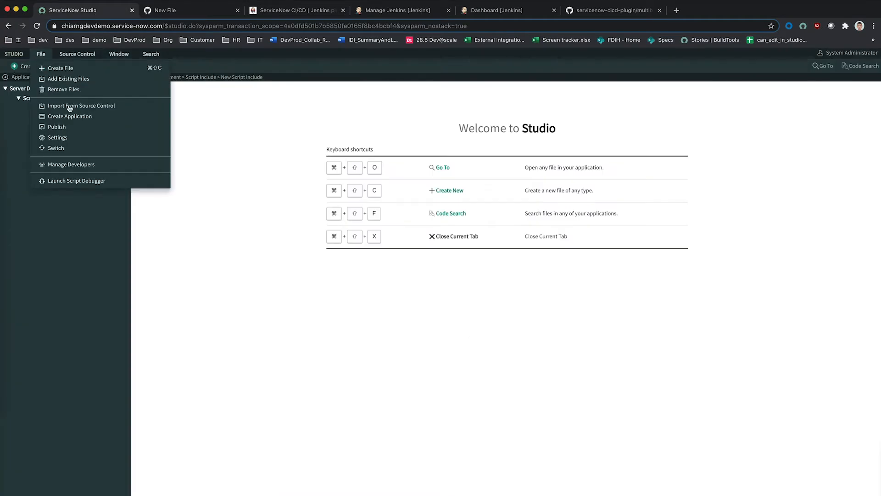
pyautogui.click(67, 144)
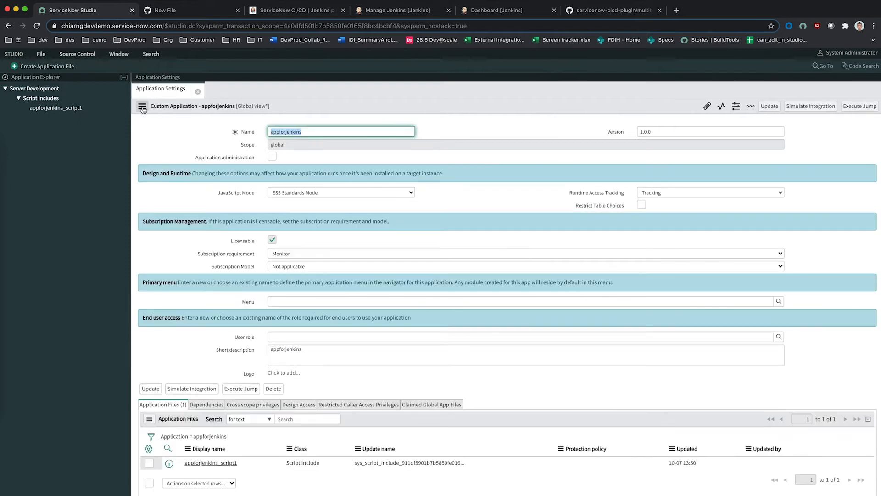
pyautogui.click(142, 106)
pyautogui.click(169, 175)
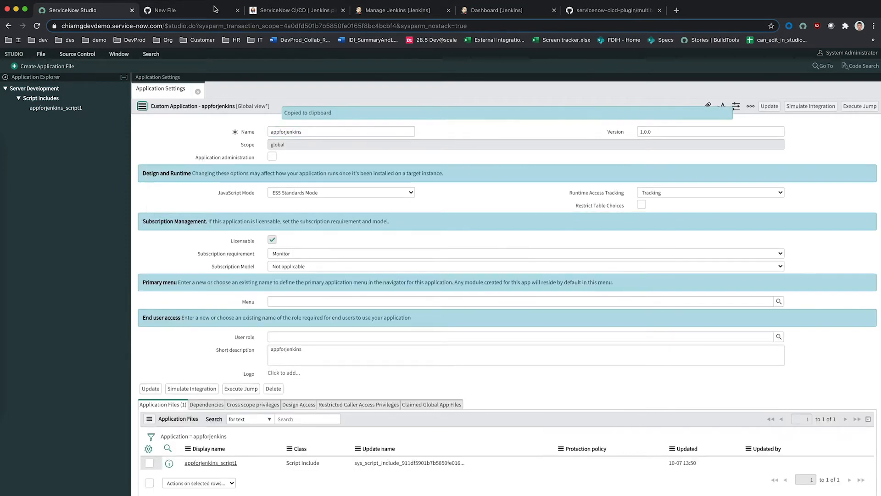
# Step: Replace the example APPSYSID value in the Jenkinsfile with the copied sys_id
pyautogui.hotkey('ctrl', 'Tab')
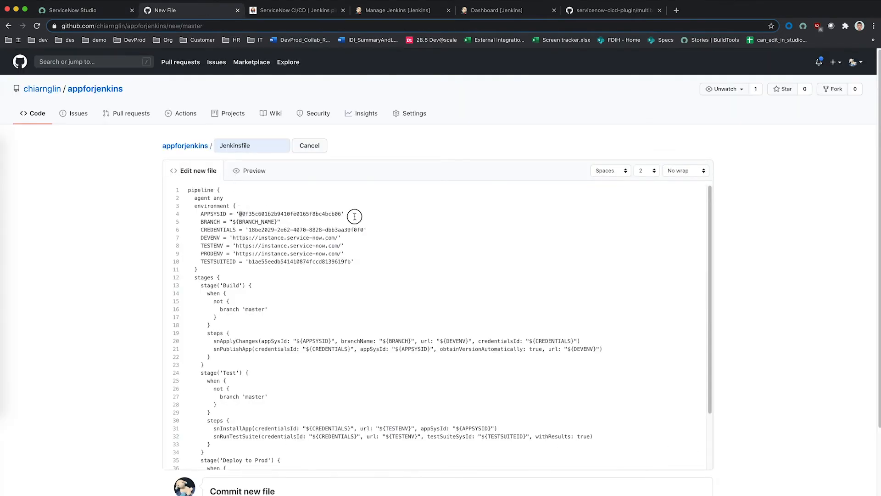
pyautogui.doubleClick(339, 214)
pyautogui.press('super+v')
pyautogui.click(372, 229)
pyautogui.click(404, 15)
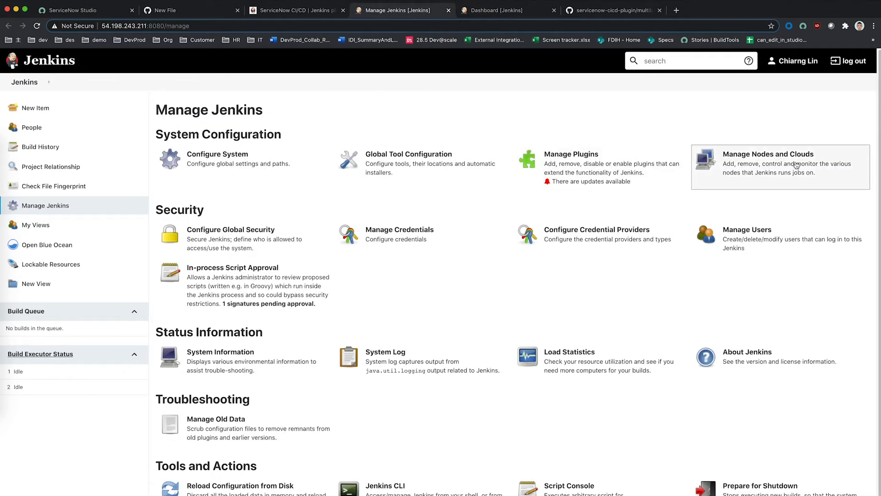
pyautogui.click(459, 247)
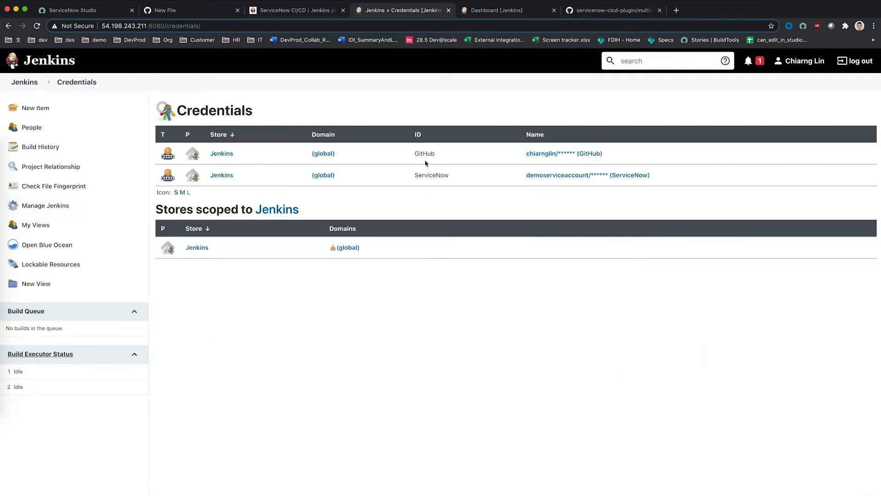
pyautogui.moveTo(414, 153); pyautogui.dragTo(447, 153)
pyautogui.click(457, 167)
pyautogui.moveTo(415, 153); pyautogui.dragTo(408, 174)
pyautogui.click(435, 158)
pyautogui.click(450, 177)
pyautogui.click(273, 10)
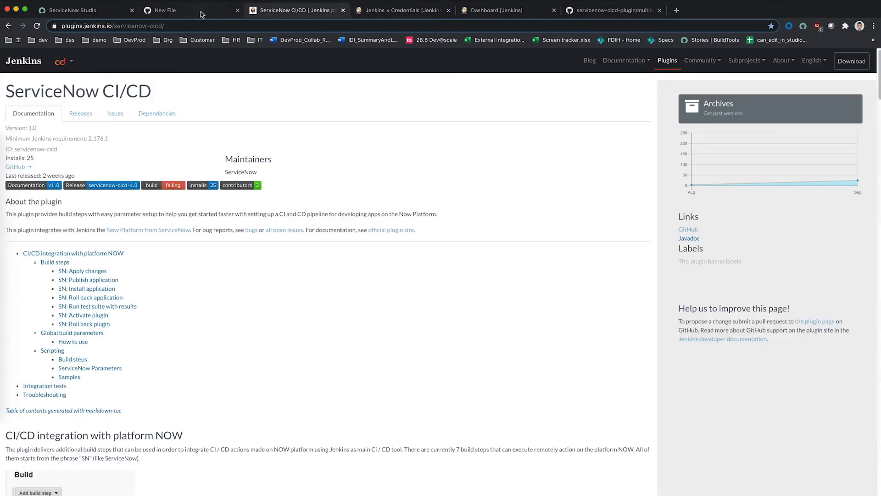
pyautogui.click(200, 12)
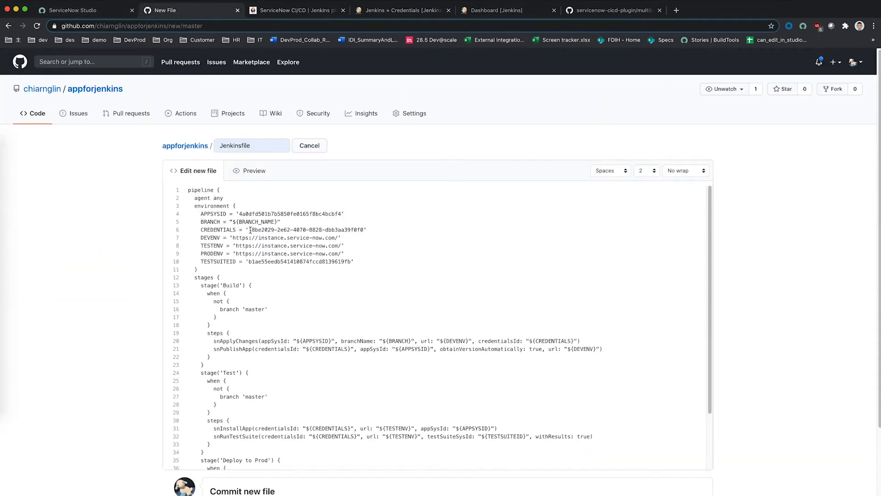
# Step: Set the Jenkinsfile's CREDENTIALS value to 'ServiceNow' without a leading space
pyautogui.keyDown('shift'); pyautogui.click(364, 229); pyautogui.keyUp('shift')
pyautogui.press('super+v')
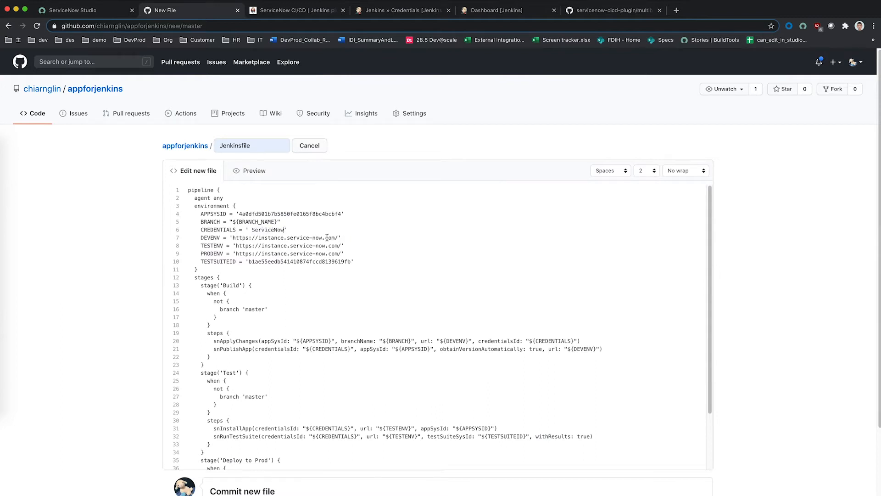
pyautogui.click(251, 230)
pyautogui.press('BackSpace')
# Step: Replace 'instance' in the DEVENV, TESTENV and PRODENV URLs with the dev, test and prod instance names
pyautogui.moveTo(260, 238); pyautogui.dragTo(283, 238)
pyautogui.write('chiarngdevdemo')
pyautogui.moveTo(259, 237); pyautogui.dragTo(286, 253)
pyautogui.click(262, 246)
pyautogui.press('cmd+v')
pyautogui.press('super+v')
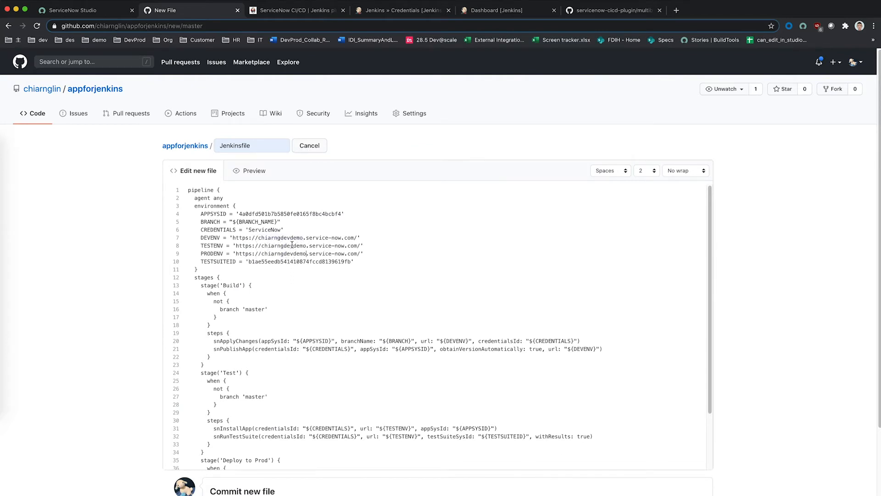
pyautogui.press('BackSpace')
pyautogui.press('BackSpace')
pyautogui.press('BackSpace')
pyautogui.write('test')
pyautogui.press('BackSpace')
pyautogui.press('BackSpace')
pyautogui.press('BackSpace')
pyautogui.write('prod')
pyautogui.click(366, 258)
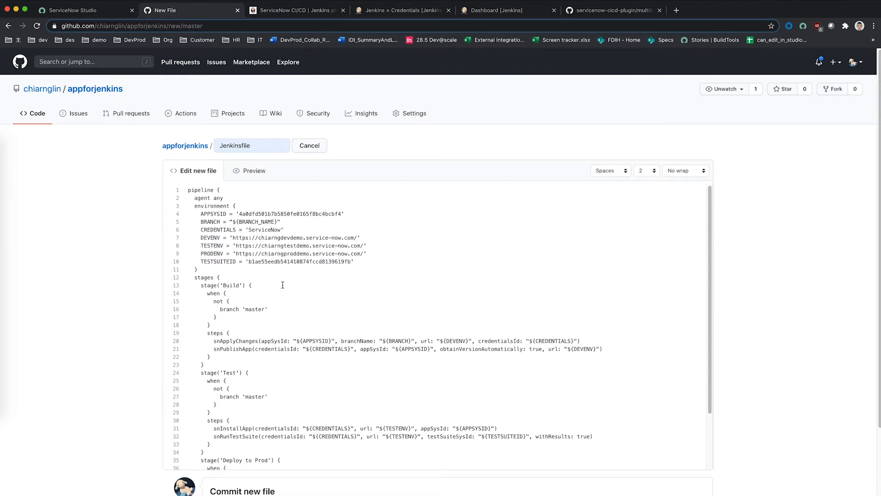
# Step: Review the finished Jenkinsfile and commit it to master as 'Create Jenkinsfile'
pyautogui.scroll(-3, 283, 285)
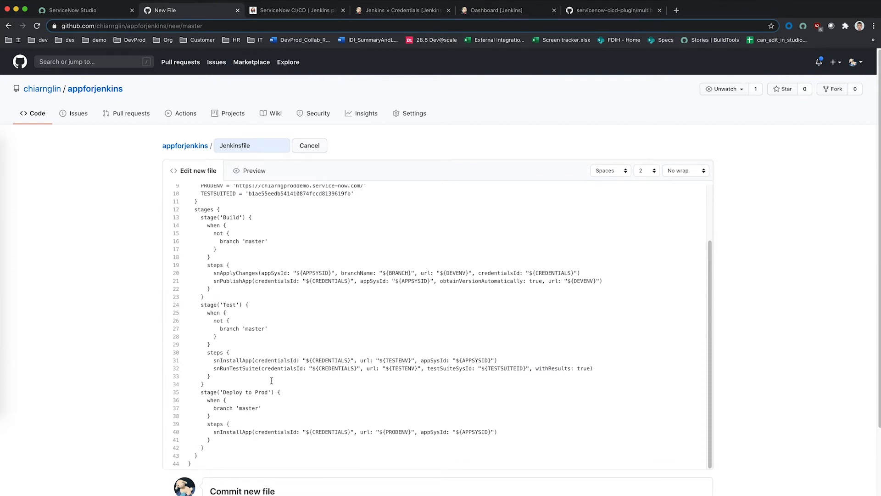
pyautogui.scroll(-1, 271, 380)
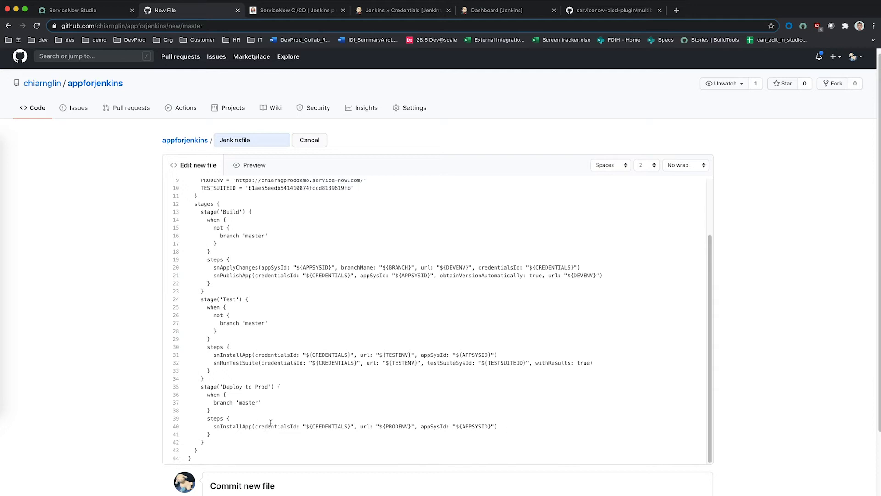
pyautogui.scroll(3, 447, 380)
pyautogui.scroll(-3, 462, 391)
pyautogui.scroll(-4, 790, 462)
pyautogui.click(233, 478)
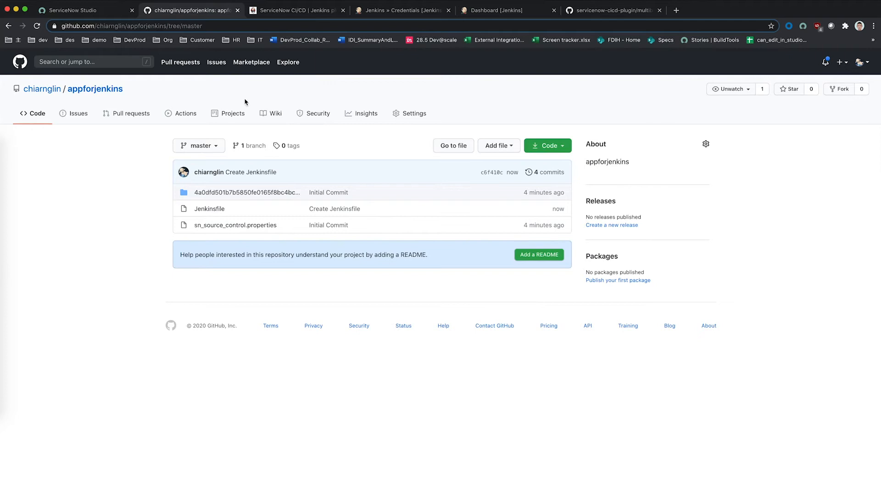
# Step: Create a Jenkins Multibranch Pipeline item named appforjenkins, copying the name from the GitHub repository
pyautogui.click(404, 10)
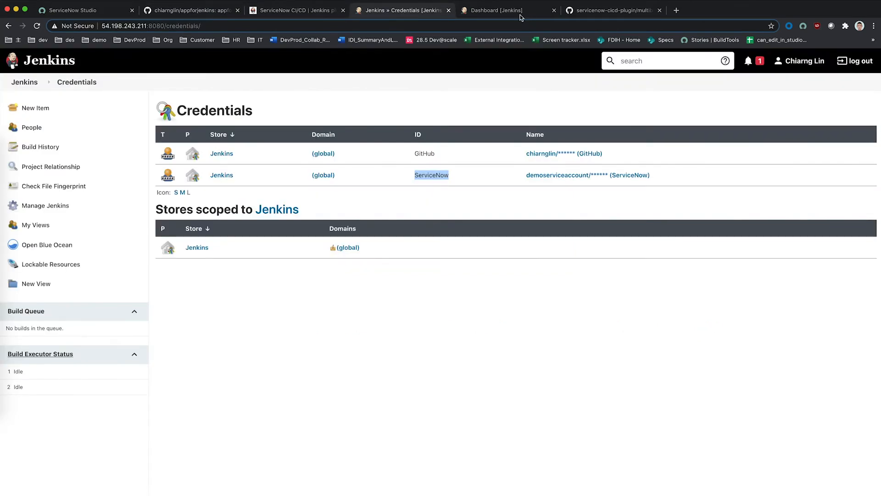
pyautogui.click(477, 10)
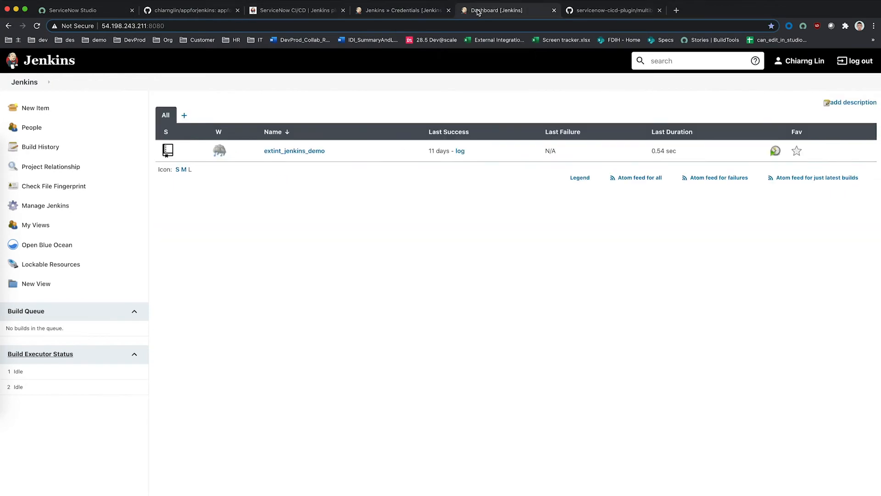
pyautogui.click(84, 109)
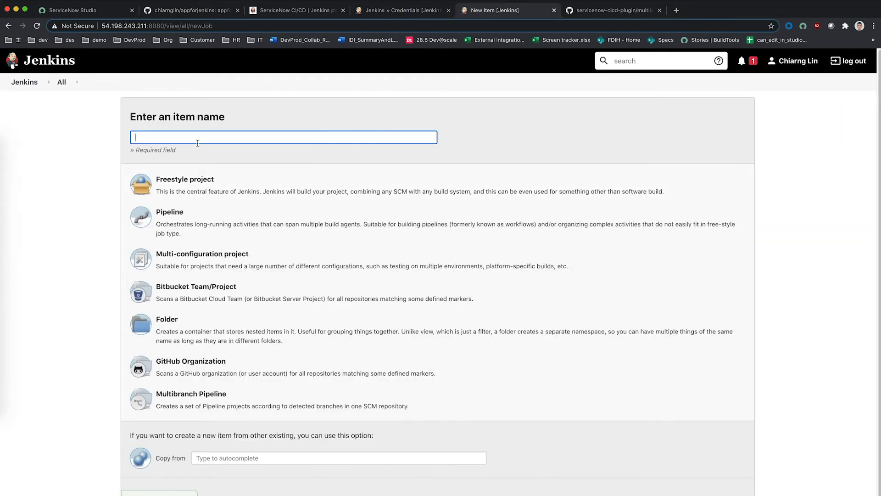
pyautogui.click(235, 138)
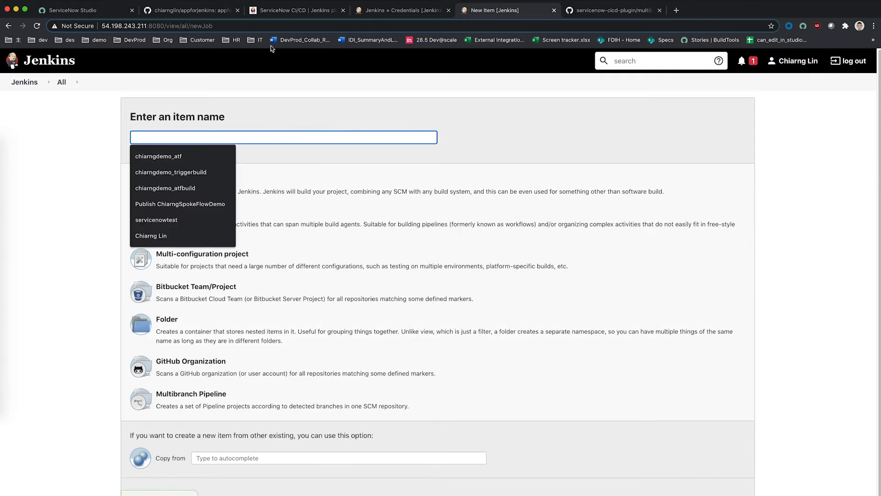
pyautogui.click(281, 13)
pyautogui.click(217, 11)
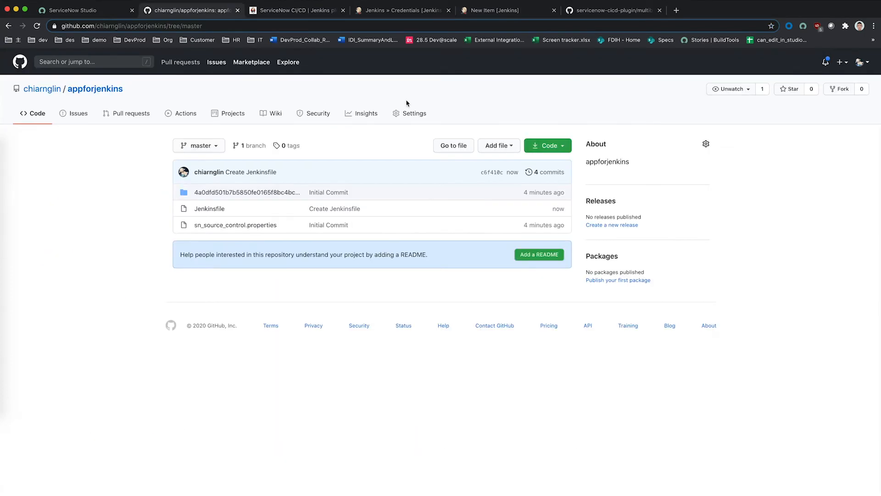
pyautogui.moveTo(132, 95); pyautogui.dragTo(68, 90)
pyautogui.press('super+c')
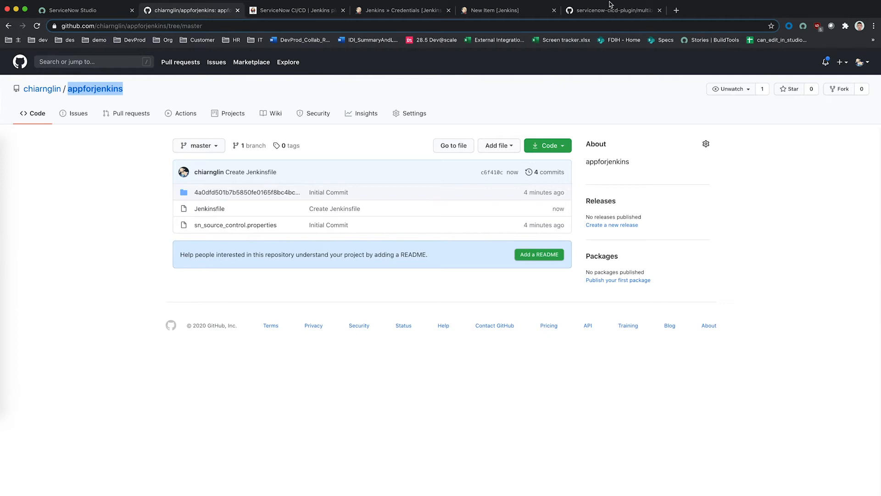
pyautogui.click(515, 12)
pyautogui.click(232, 137)
pyautogui.press('super+v')
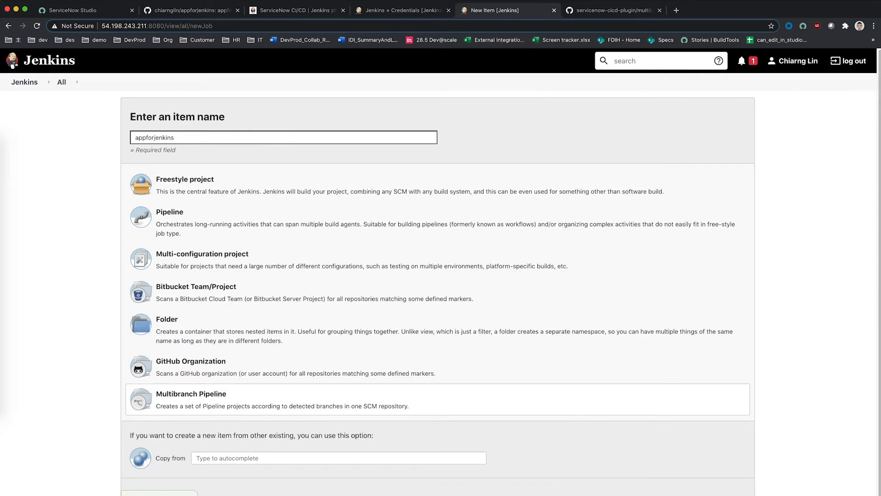
pyautogui.click(162, 493)
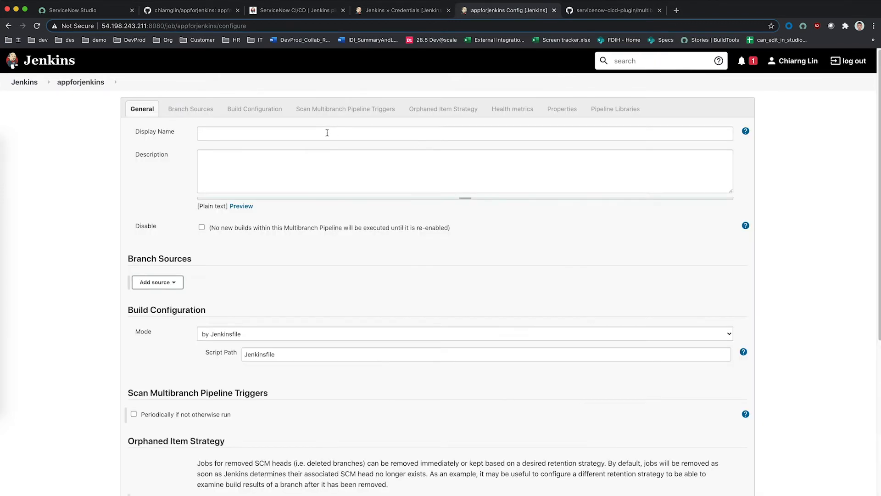
# Step: Fill the job's display name and description with appforjenkins
pyautogui.click(321, 133)
pyautogui.press('super+v')
pyautogui.click(290, 163)
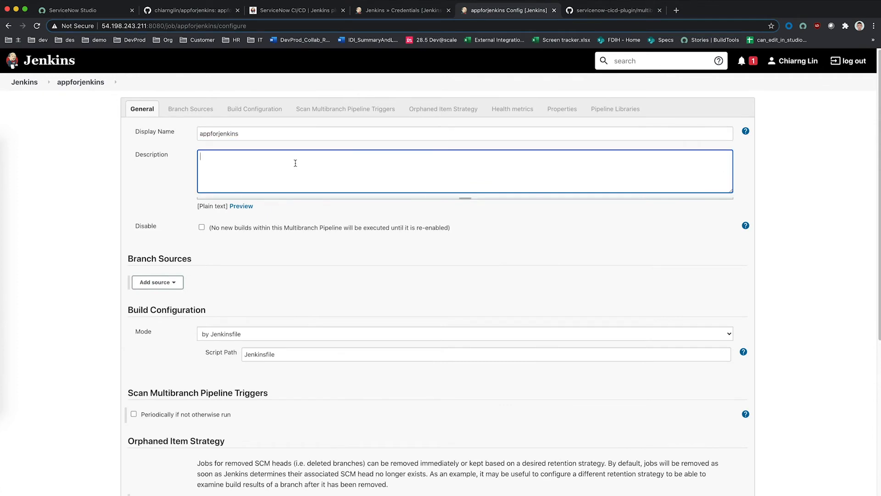
pyautogui.press('super+v')
# Step: Add a GitHub branch source using the saved GitHub credentials
pyautogui.click(173, 282)
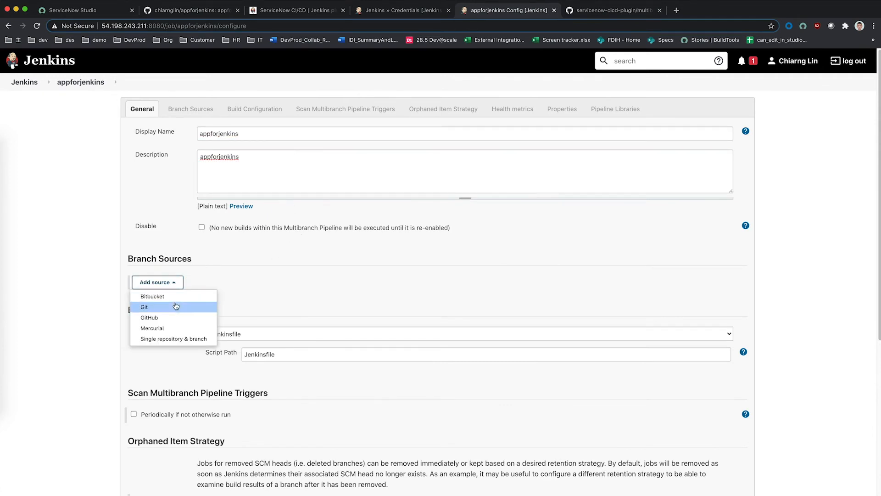
pyautogui.click(171, 318)
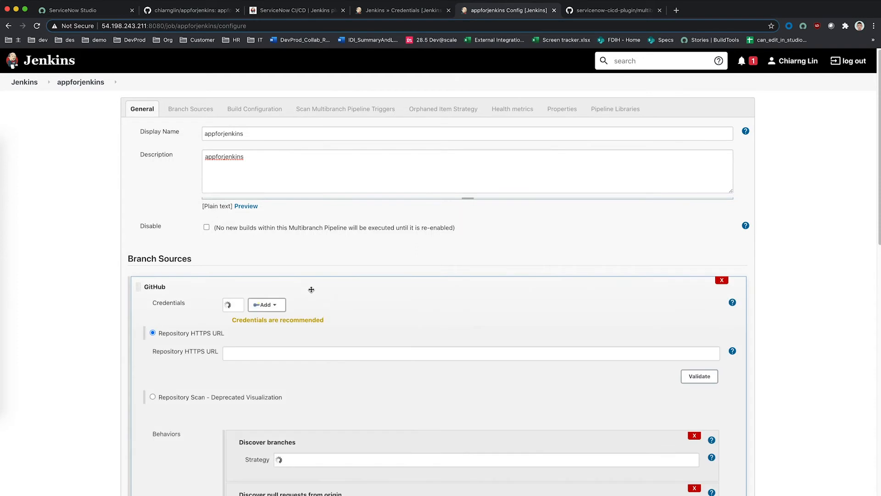
pyautogui.scroll(-1, 311, 289)
pyautogui.click(333, 292)
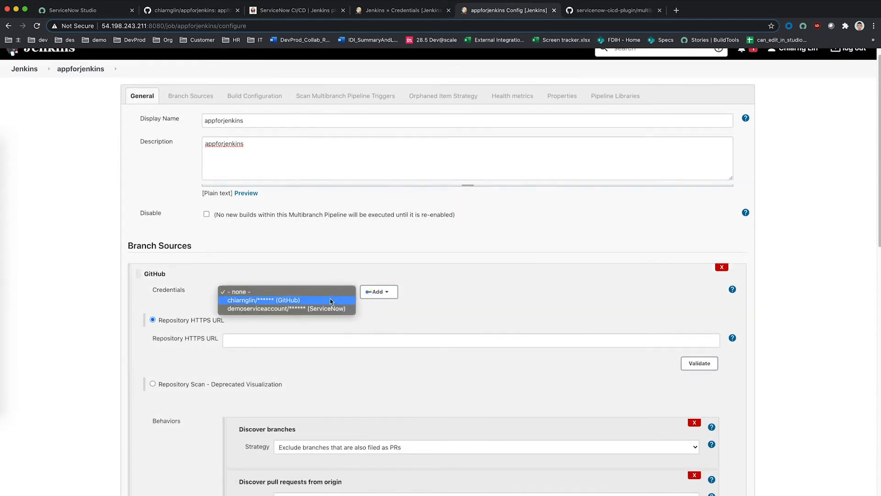
pyautogui.click(330, 300)
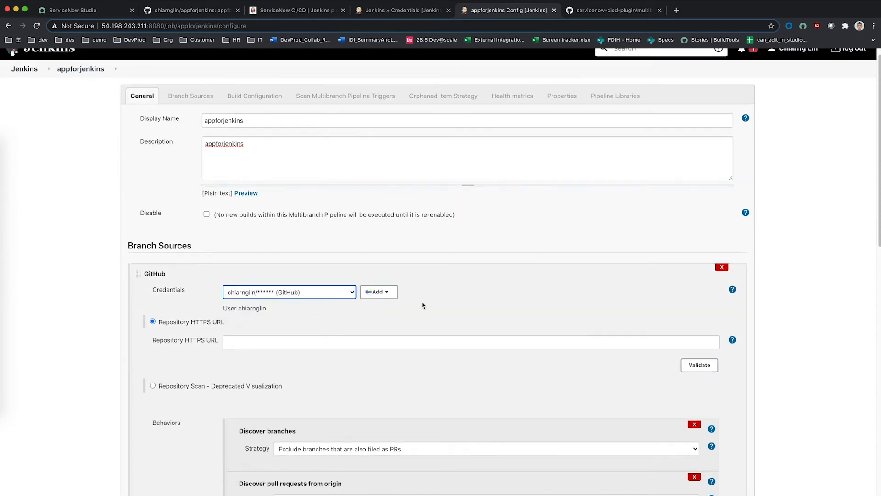
pyautogui.scroll(-4, 381, 322)
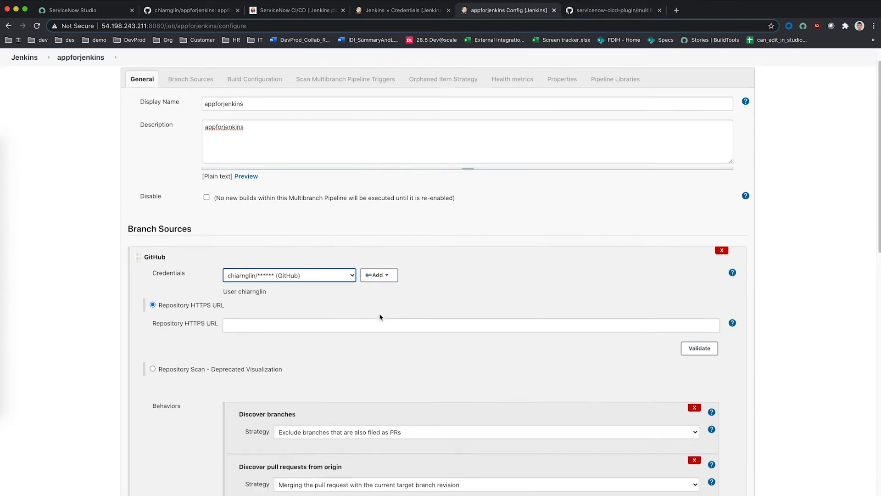
# Step: Set the repository URL to the appforjenkins HTTPS clone URL and validate the credentials
pyautogui.click(585, 176)
pyautogui.click(272, 10)
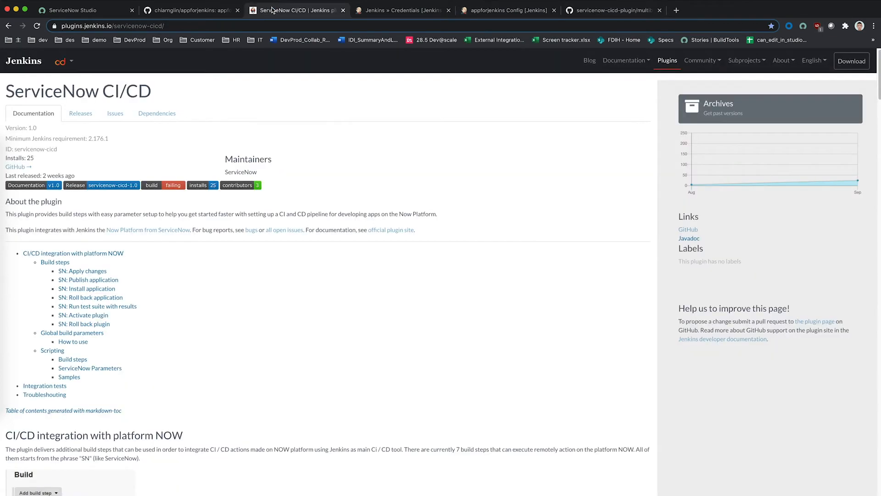
pyautogui.click(190, 12)
pyautogui.click(562, 146)
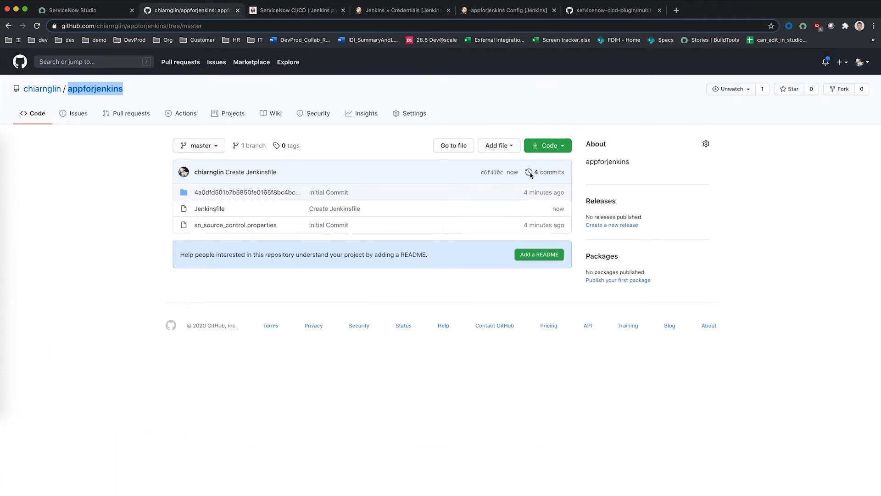
pyautogui.click(486, 13)
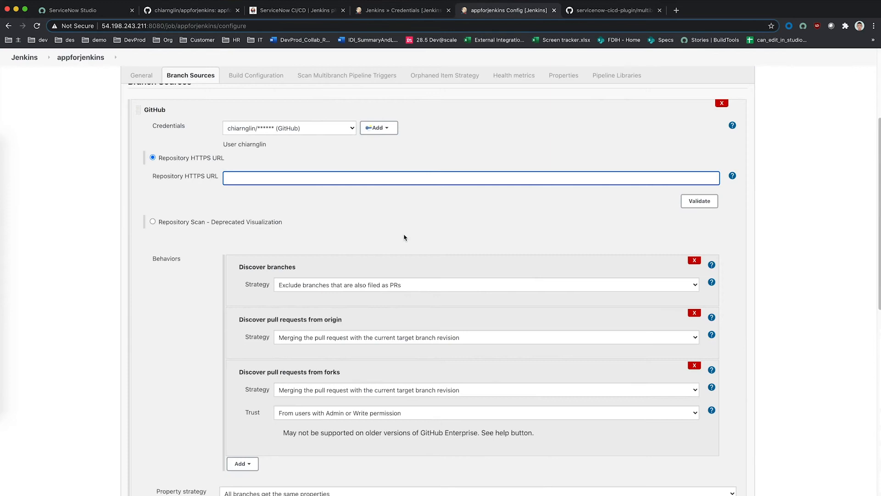
pyautogui.write('https://github.com/chiarnglin/appforjenkins.git')
pyautogui.click(406, 239)
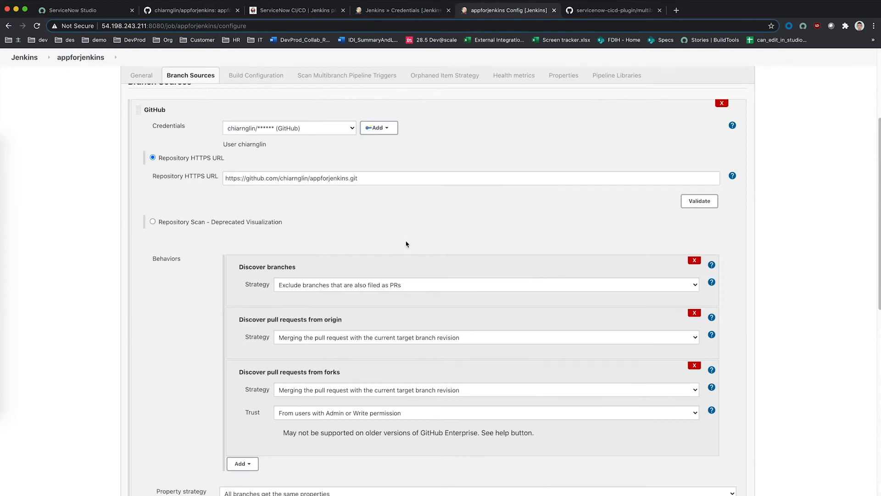
pyautogui.click(699, 201)
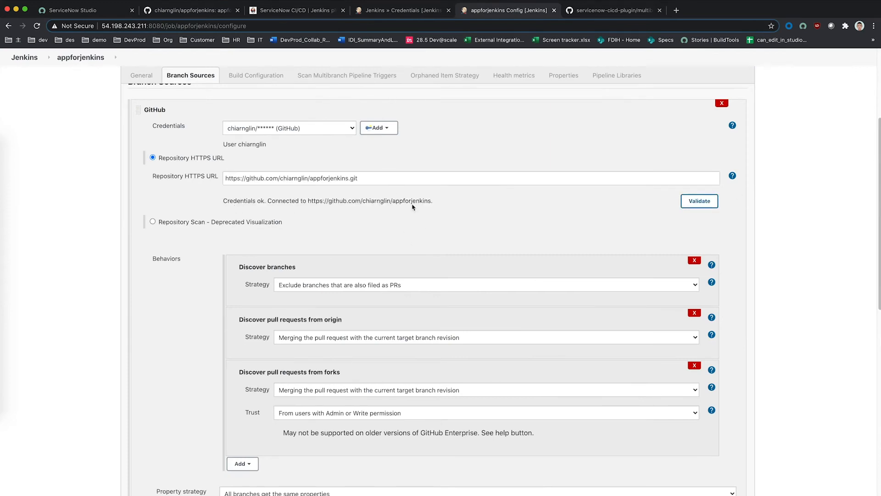
# Step: Set branch discovery to all branches and confirm the Script Path is Jenkinsfile
pyautogui.scroll(-5, 403, 237)
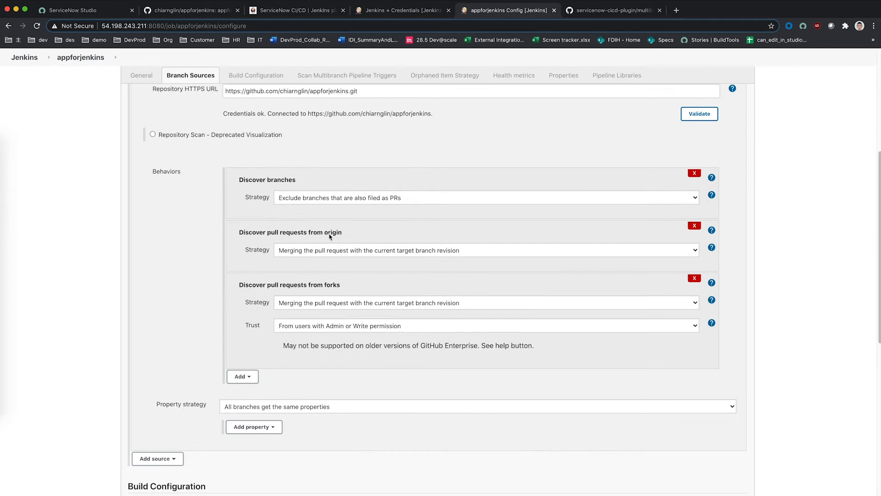
pyautogui.click(360, 201)
pyautogui.click(360, 212)
pyautogui.click(360, 243)
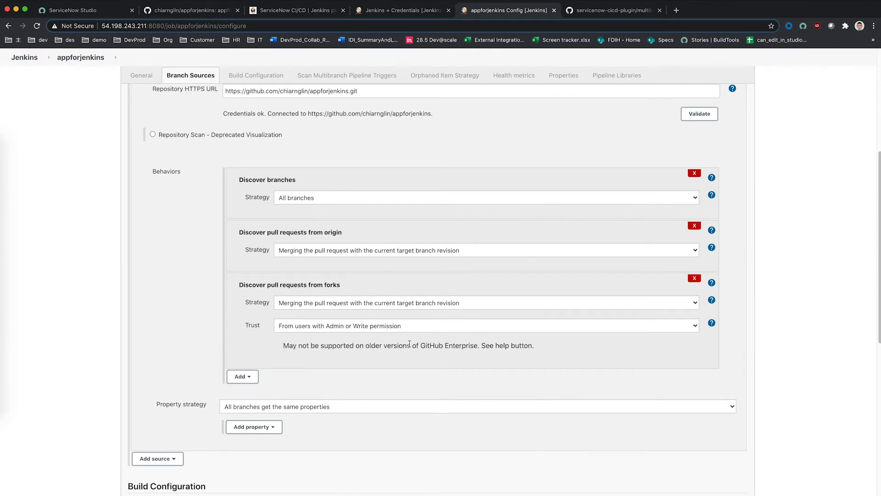
pyautogui.scroll(-3, 409, 344)
pyautogui.scroll(-2, 257, 354)
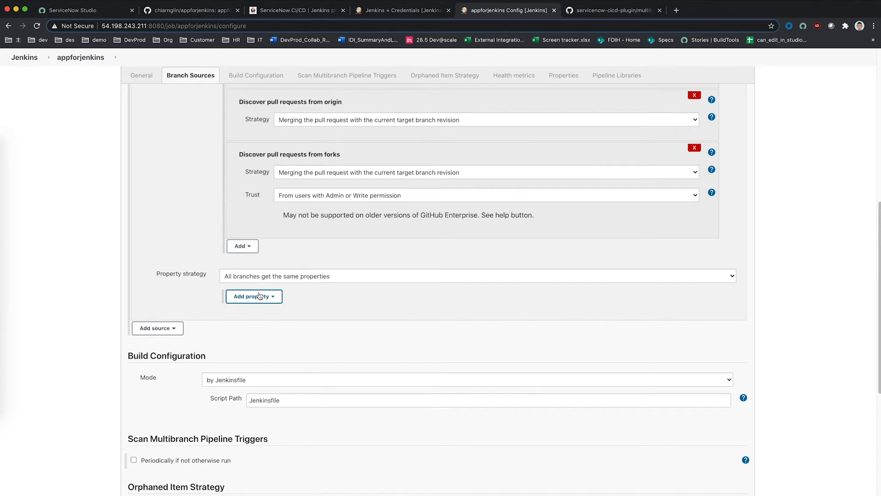
pyautogui.scroll(-2, 235, 337)
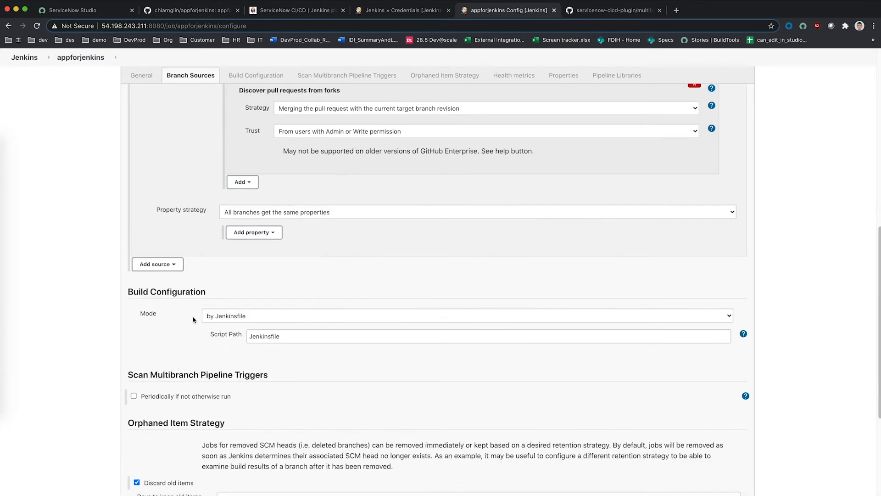
pyautogui.doubleClick(276, 341)
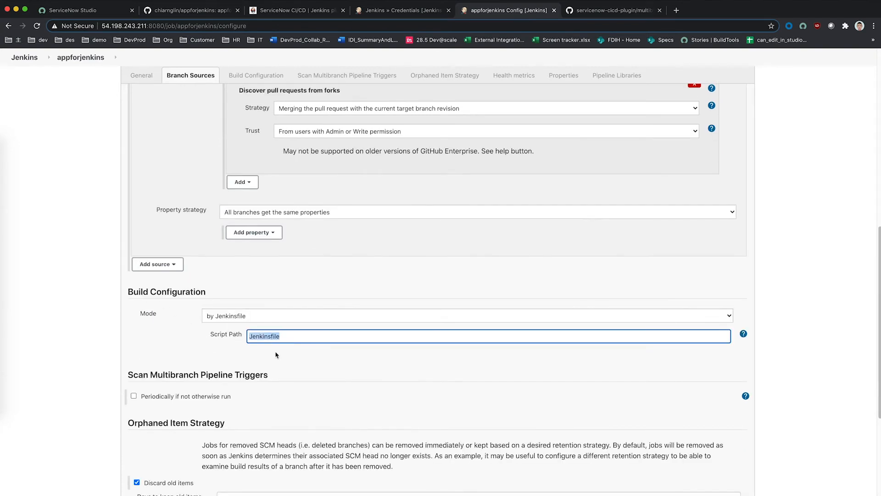
pyautogui.click(301, 353)
pyautogui.click(202, 10)
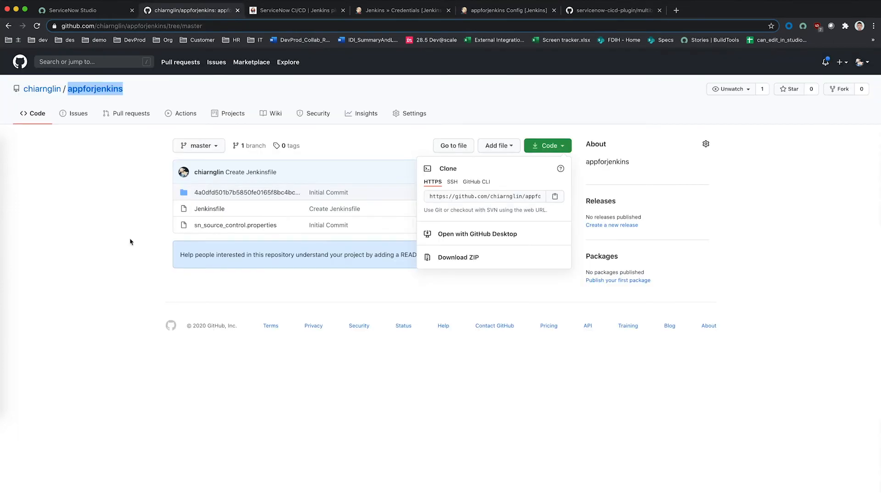
# Step: View the Jenkinsfile on GitHub, then save the appforjenkins job configuration
pyautogui.click(130, 242)
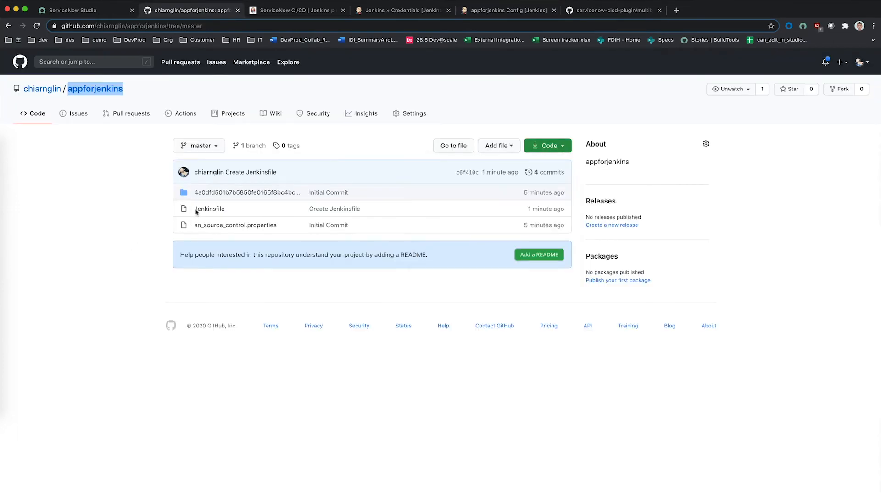
pyautogui.click(209, 209)
pyautogui.click(506, 10)
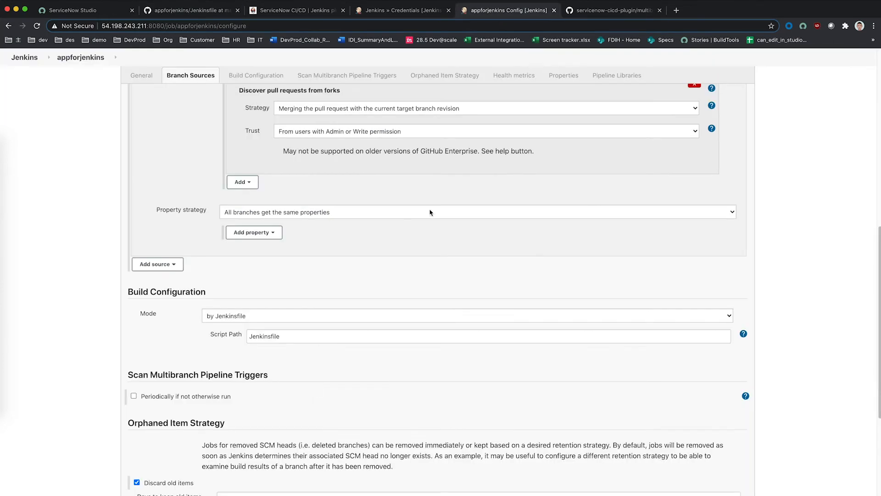
pyautogui.scroll(-4, 300, 409)
pyautogui.click(221, 494)
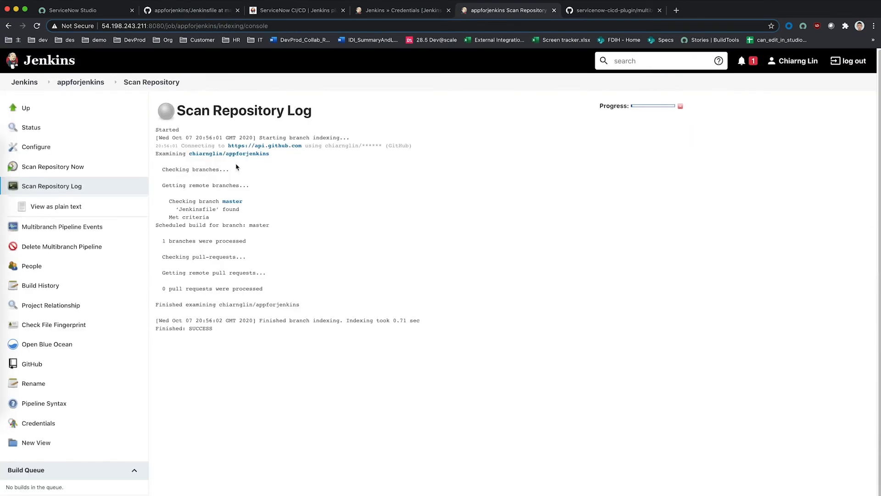
# Step: Check the scan log reporting one branch processed and open the job's branches page
pyautogui.moveTo(165, 168); pyautogui.dragTo(273, 336)
pyautogui.click(228, 340)
pyautogui.moveTo(159, 237); pyautogui.dragTo(309, 247)
pyautogui.click(184, 239)
pyautogui.click(78, 82)
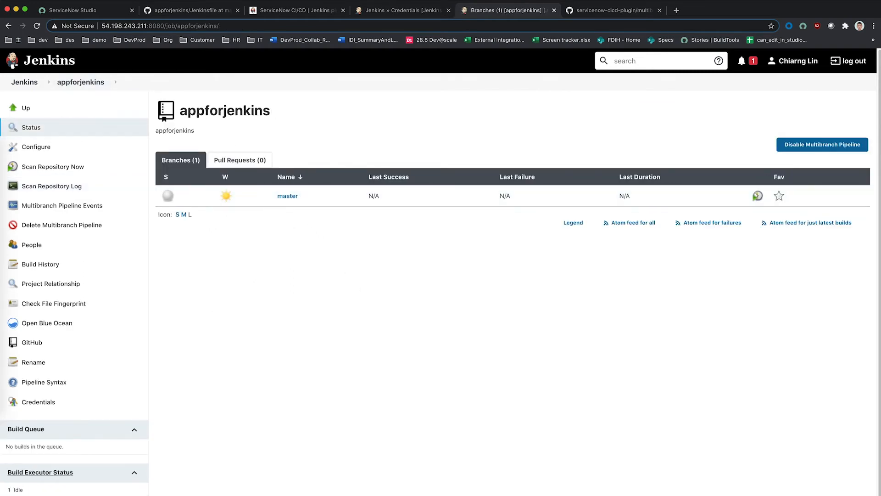
# Step: Abort master build #1 and return to the appforjenkins GitHub repository page
pyautogui.click(141, 494)
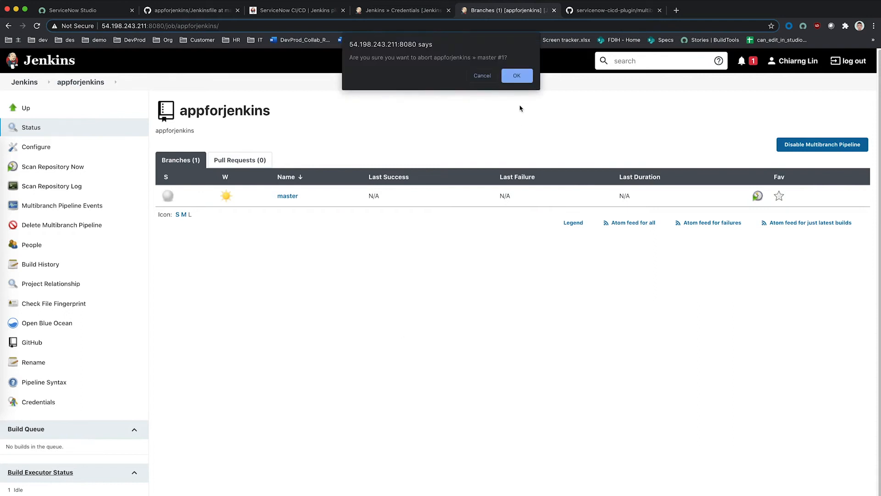
pyautogui.click(517, 75)
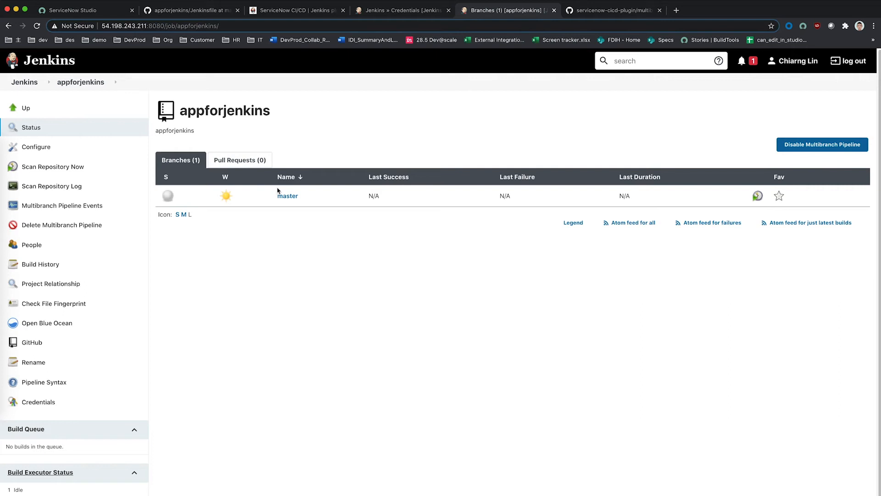
pyautogui.click(174, 11)
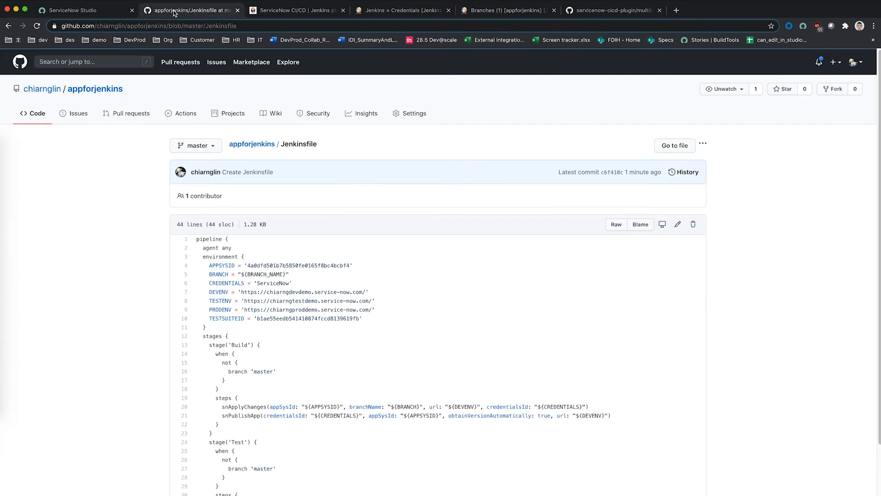
pyautogui.click(239, 144)
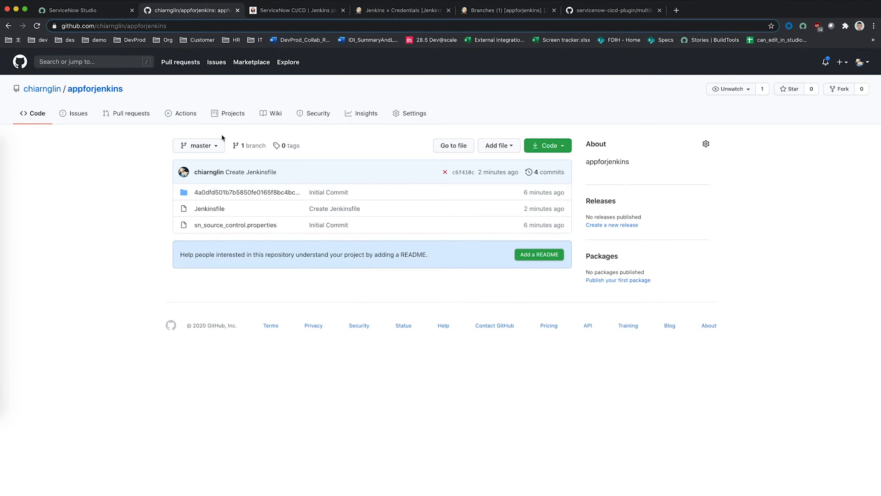
# Step: Pull the latest remote commit into appforjenkins with Source Control > Apply Remote Changes
pyautogui.click(86, 12)
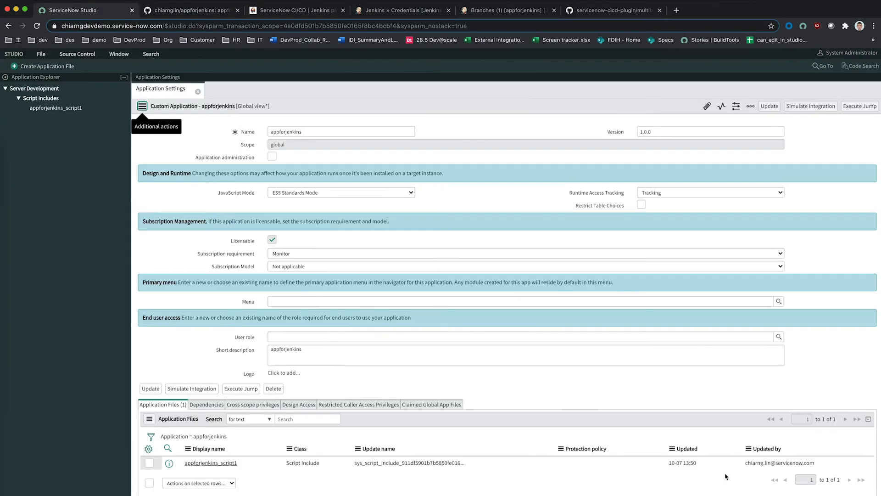
pyautogui.click(72, 57)
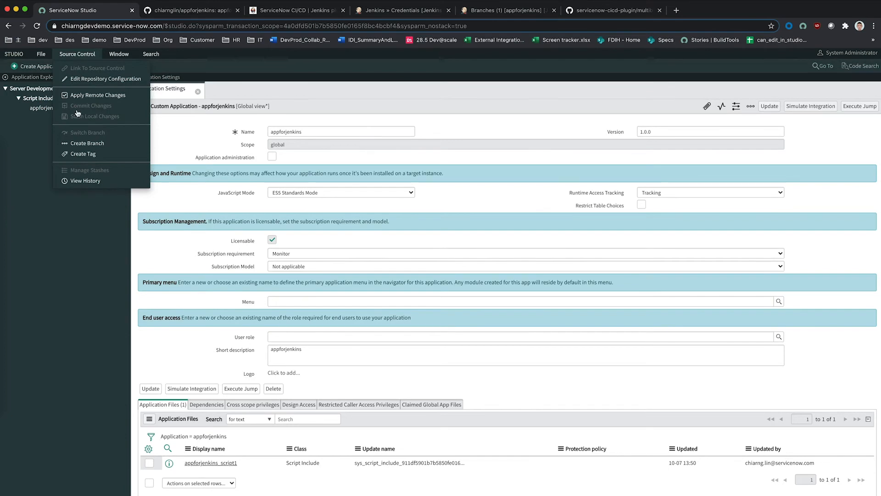
pyautogui.click(84, 96)
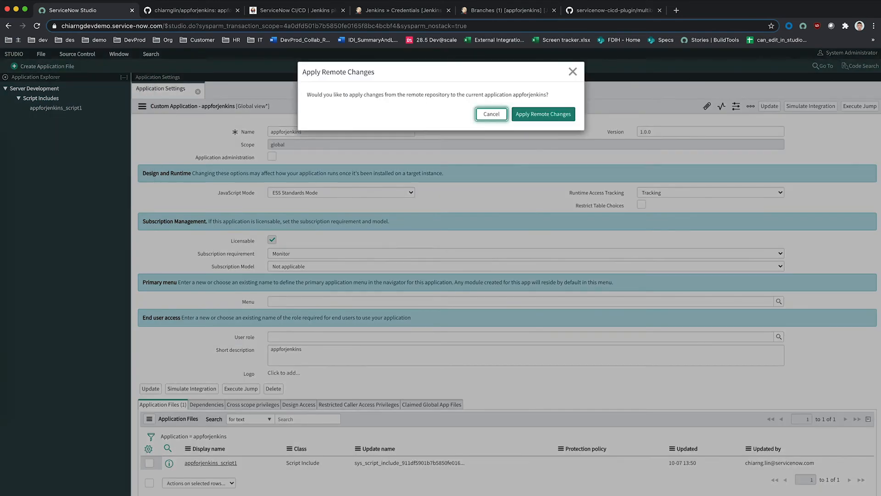
pyautogui.click(547, 118)
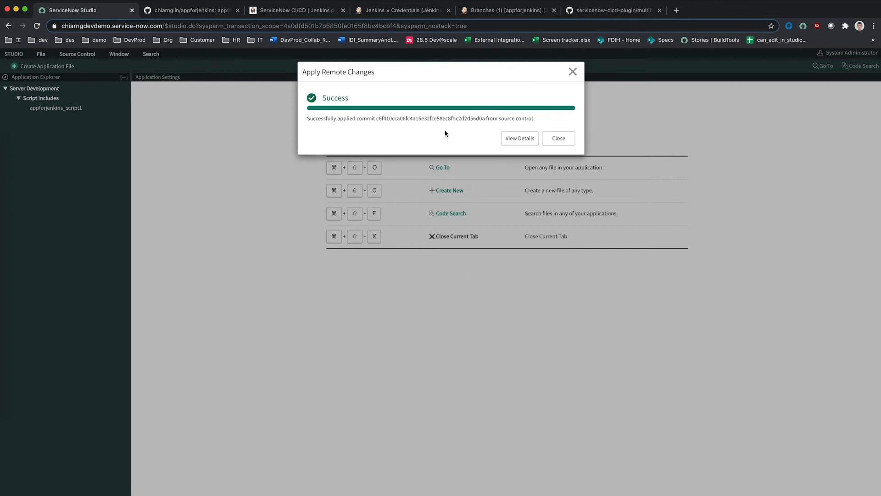
pyautogui.click(559, 138)
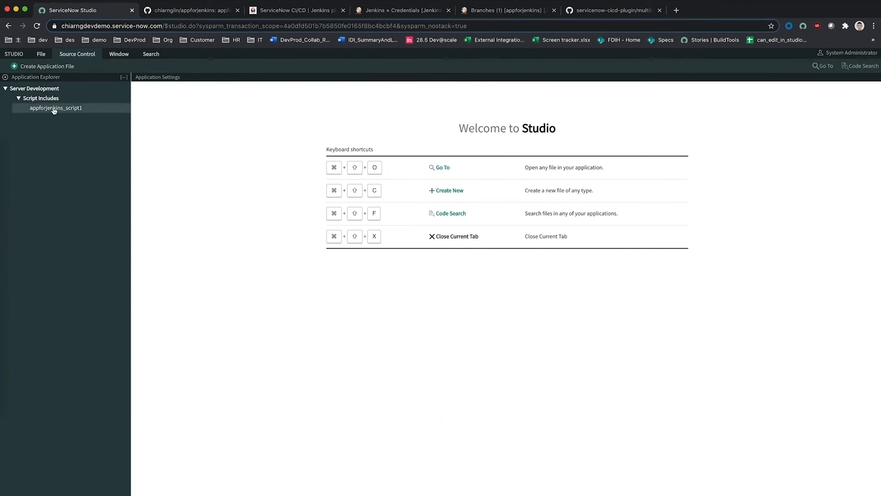
# Step: Create the source control branch featurebranch33 for appforjenkins from Studio
pyautogui.click(78, 55)
pyautogui.click(87, 142)
pyautogui.click(493, 123)
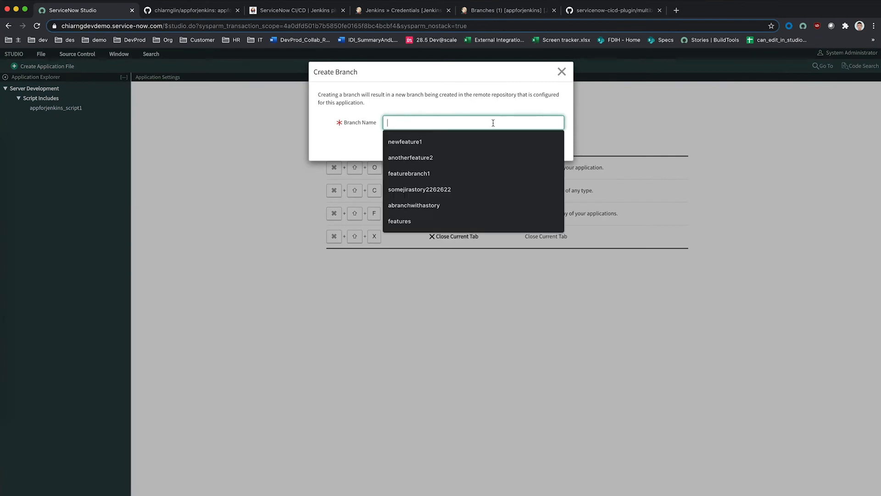
pyautogui.write('featurebranch33')
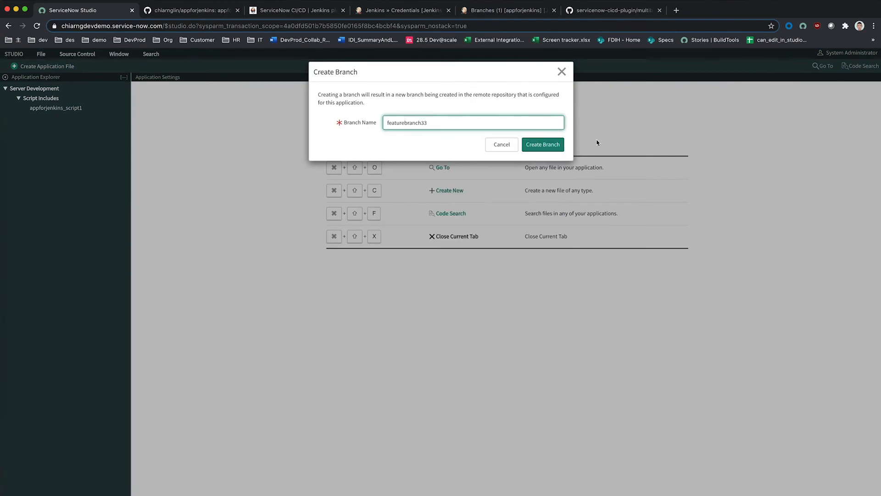
pyautogui.click(557, 148)
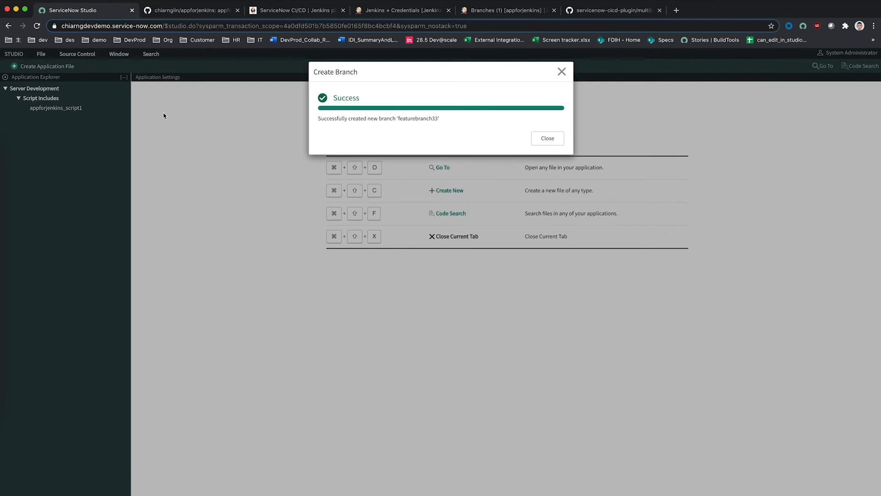
pyautogui.click(550, 138)
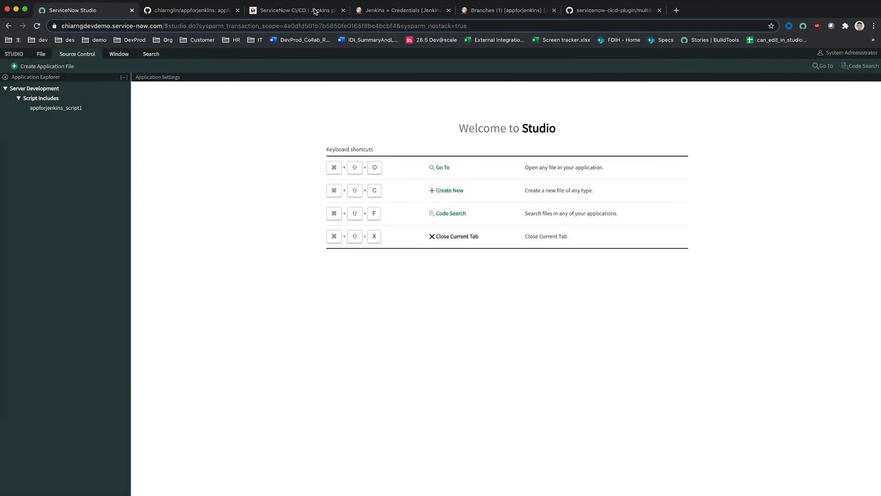
pyautogui.click(477, 10)
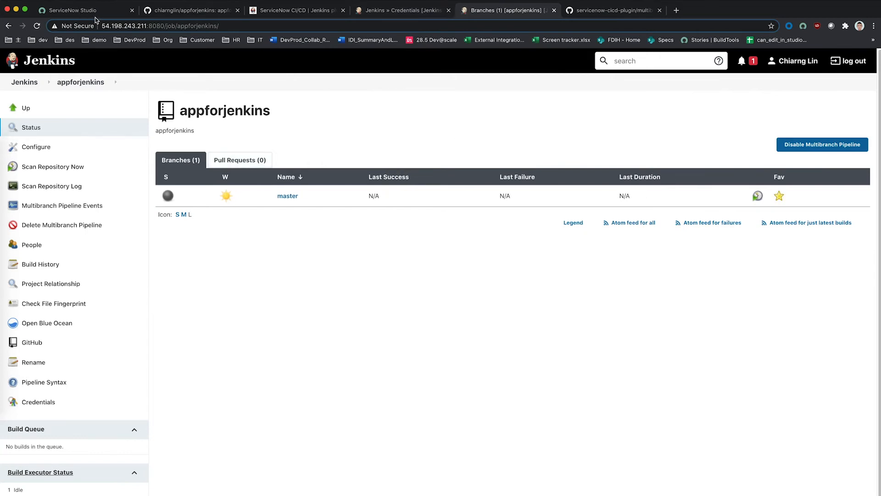
pyautogui.click(207, 12)
# Step: Add '// some feature was made' below // script in appforjenkins_script1, fix indentation, and save
pyautogui.click(101, 11)
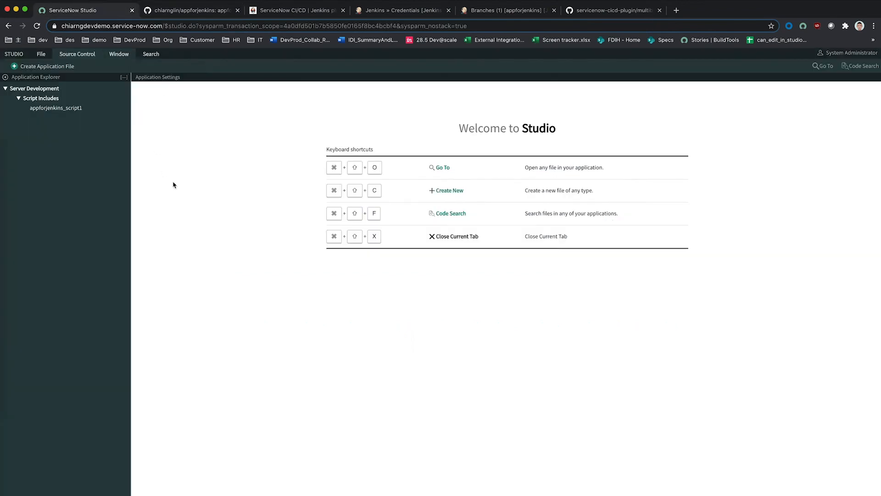
pyautogui.click(66, 108)
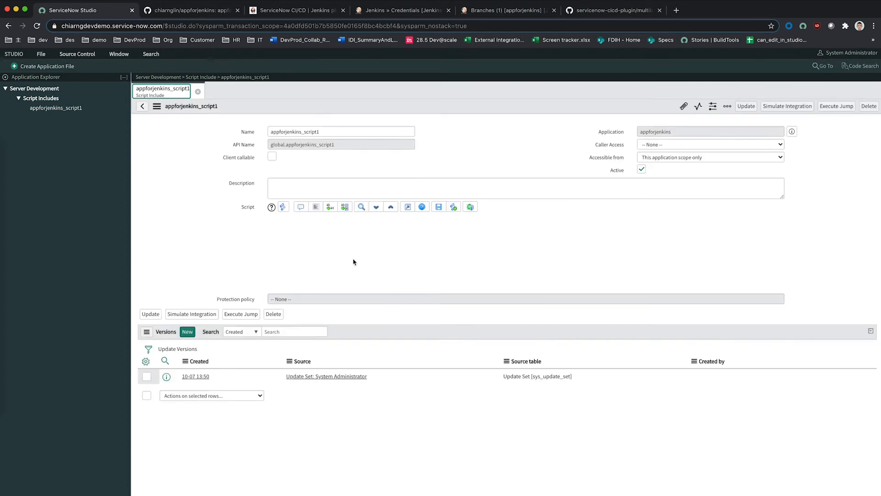
pyautogui.click(332, 247)
pyautogui.press('Return')
pyautogui.write('// some f')
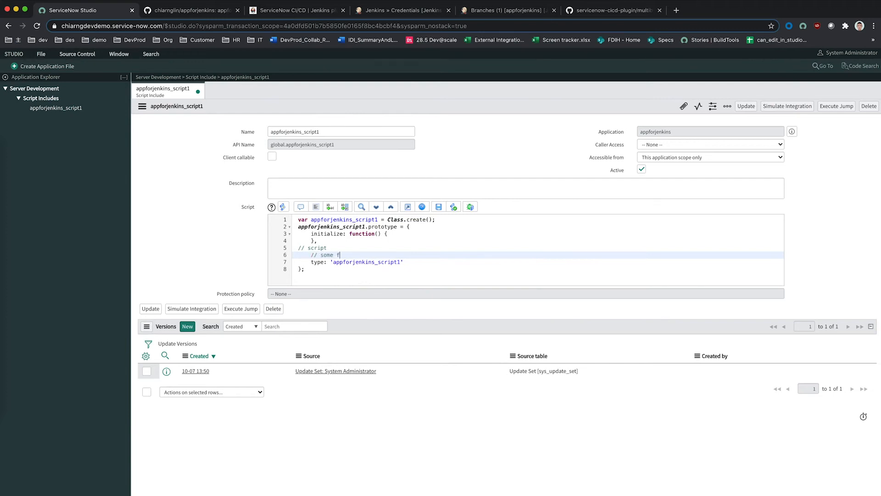
pyautogui.write('eature was mad')
pyautogui.click(298, 247)
pyautogui.press('Tab')
pyautogui.click(745, 107)
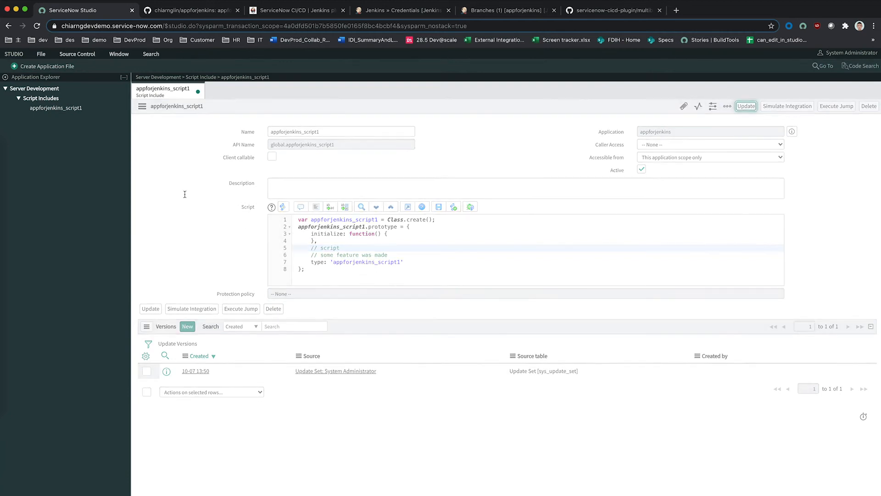
pyautogui.click(41, 54)
# Step: Set the appforjenkins application version to 1.0.7 and save the settings
pyautogui.click(54, 137)
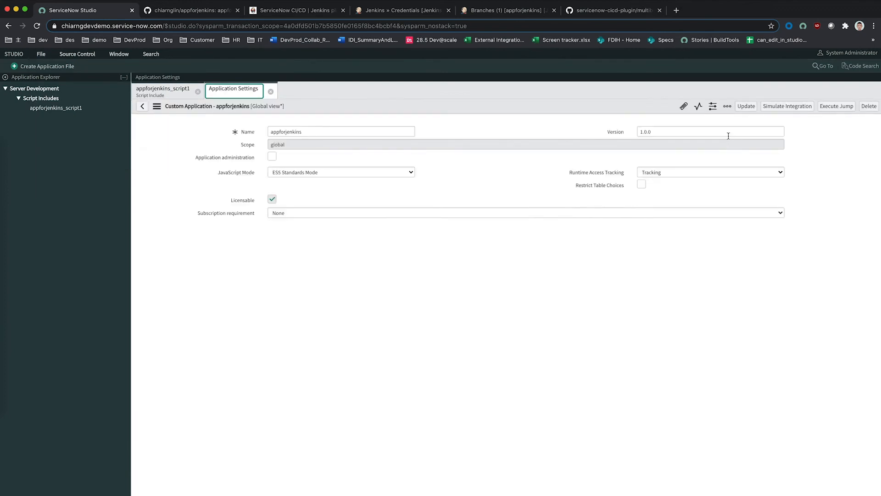
pyautogui.click(724, 132)
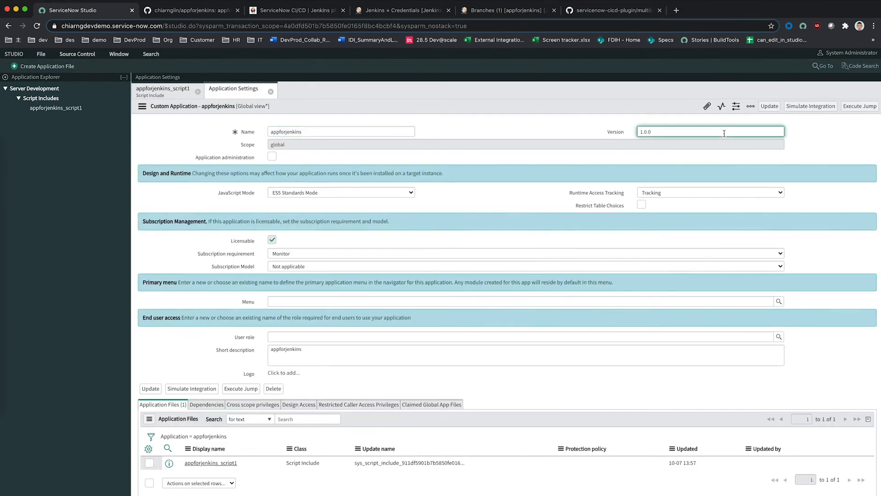
pyautogui.click(770, 106)
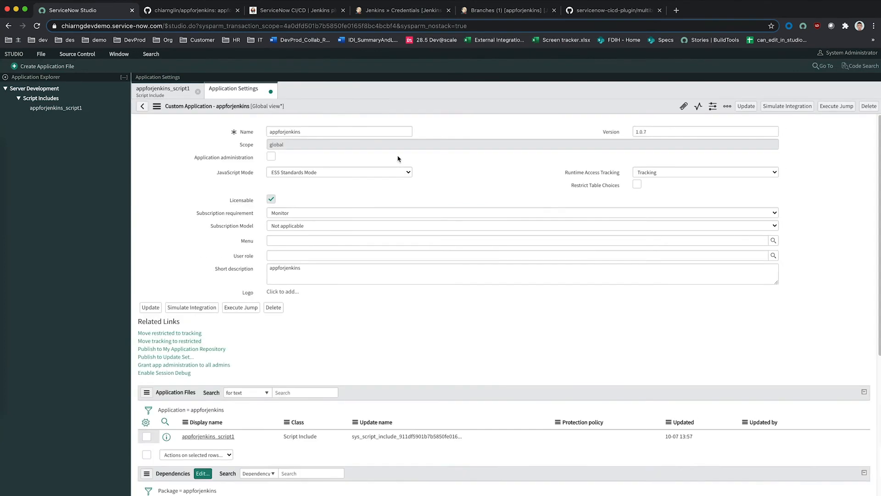
pyautogui.click(80, 56)
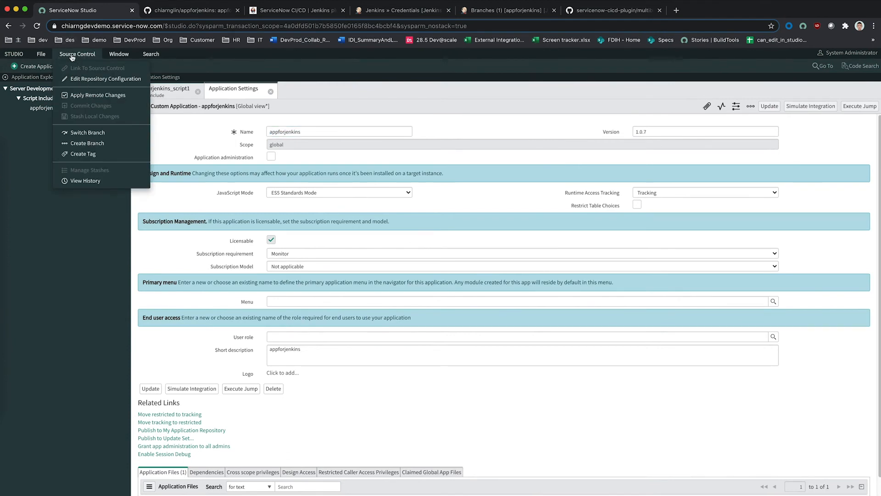
pyautogui.click(40, 27)
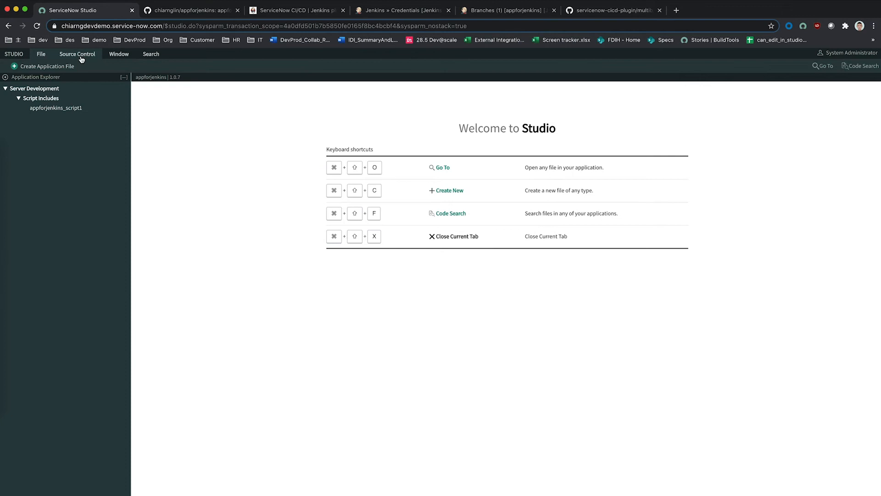
# Step: Commit the script and version changes, two files, with comment 'update to version and script'
pyautogui.click(81, 57)
pyautogui.click(80, 57)
pyautogui.click(90, 55)
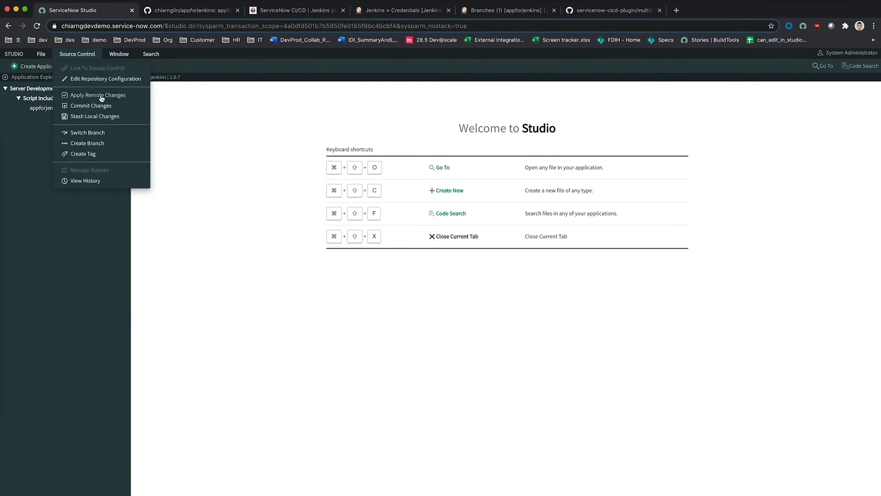
pyautogui.click(106, 107)
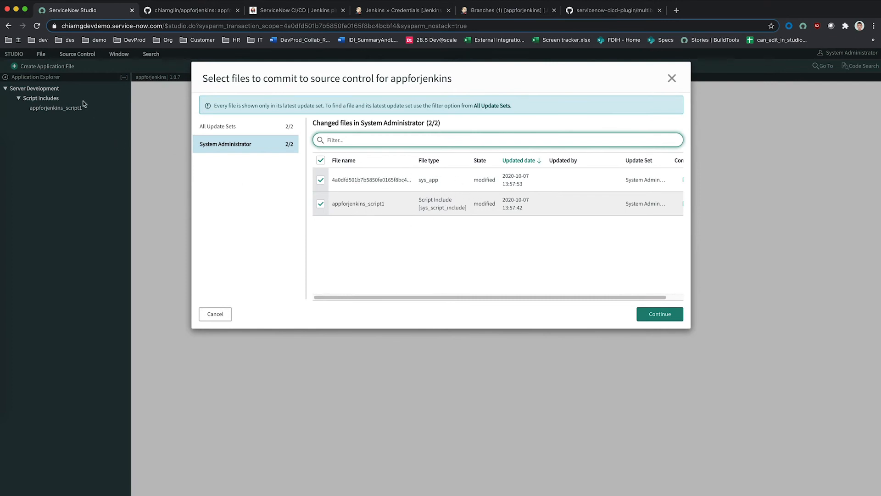
pyautogui.click(676, 315)
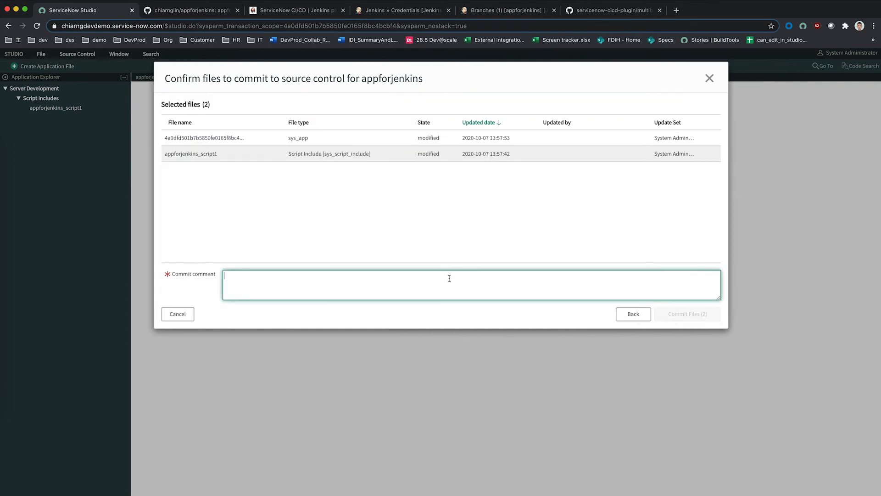
pyautogui.write('update to version and script')
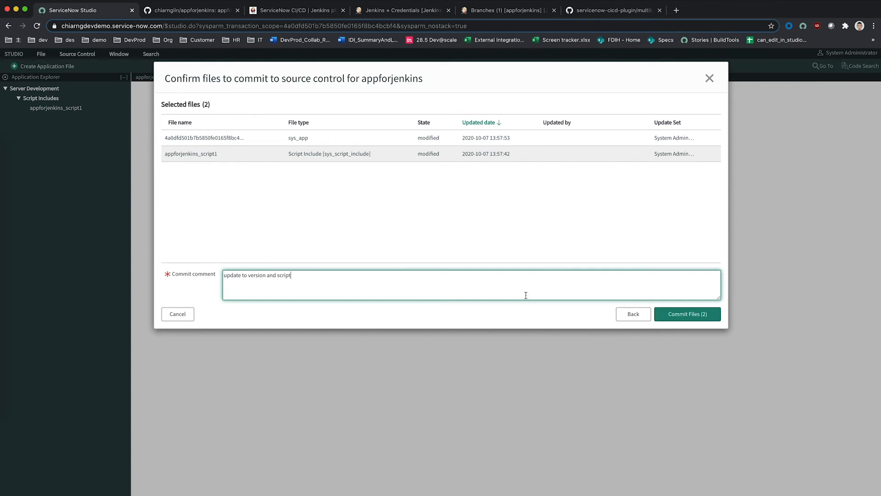
pyautogui.click(675, 315)
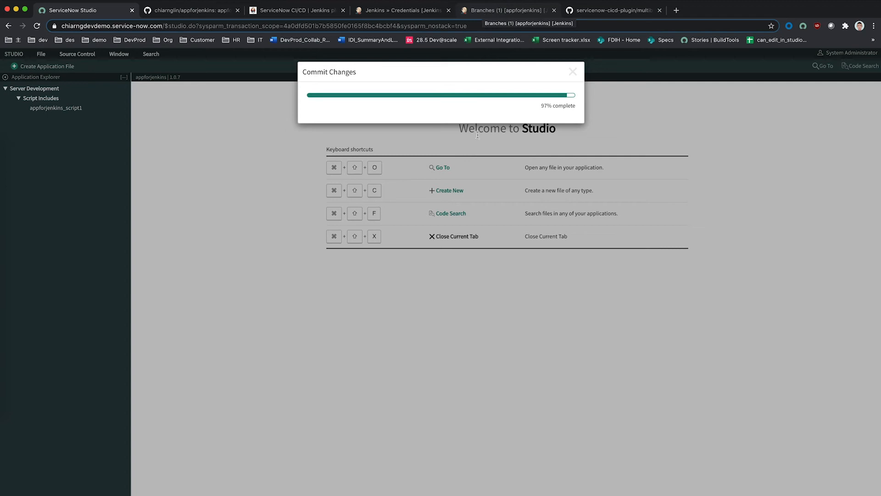
pyautogui.click(554, 140)
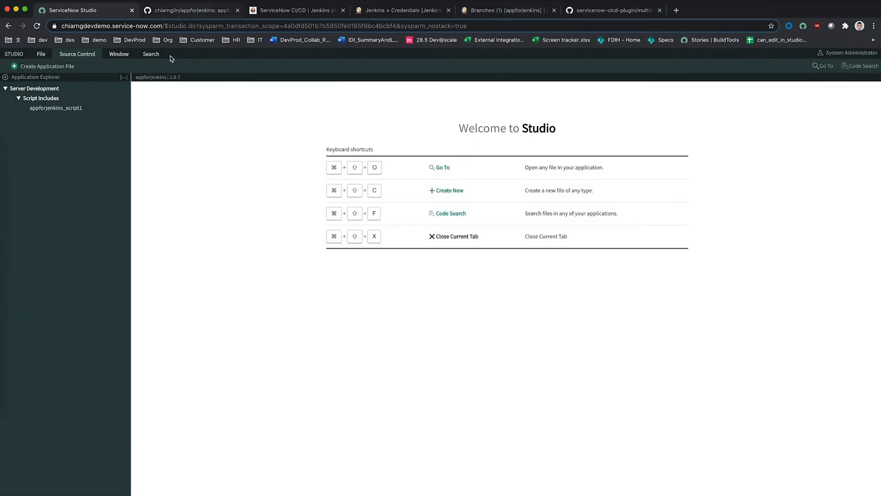
pyautogui.hotkey('ctrl', 'Tab')
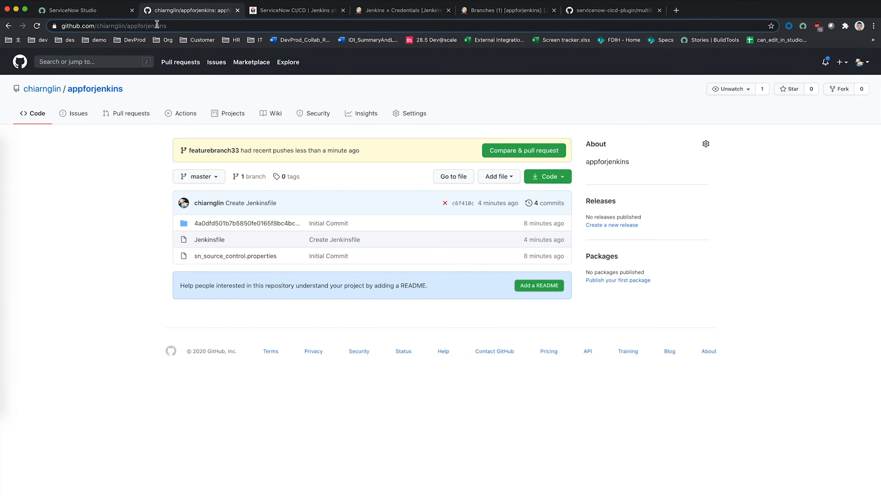
# Step: Open pull request #1 on GitHub to merge featurebranch33 into master
pyautogui.click(36, 25)
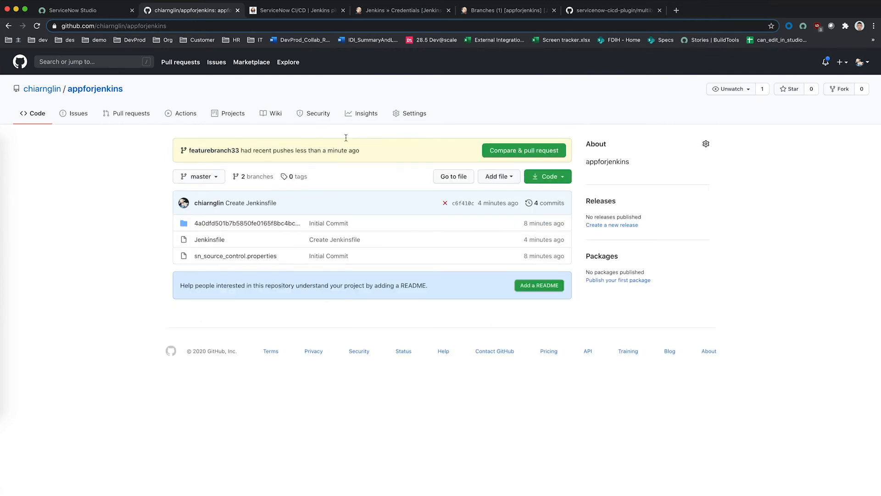
pyautogui.click(494, 153)
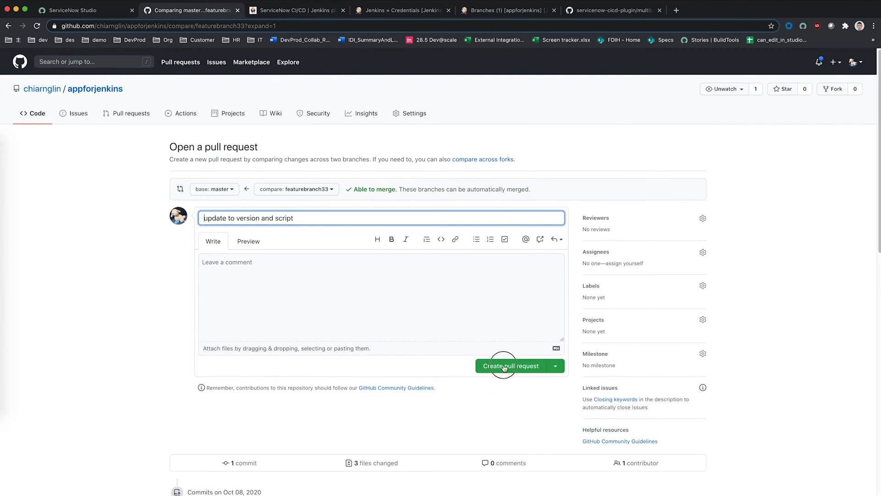
pyautogui.press('Return')
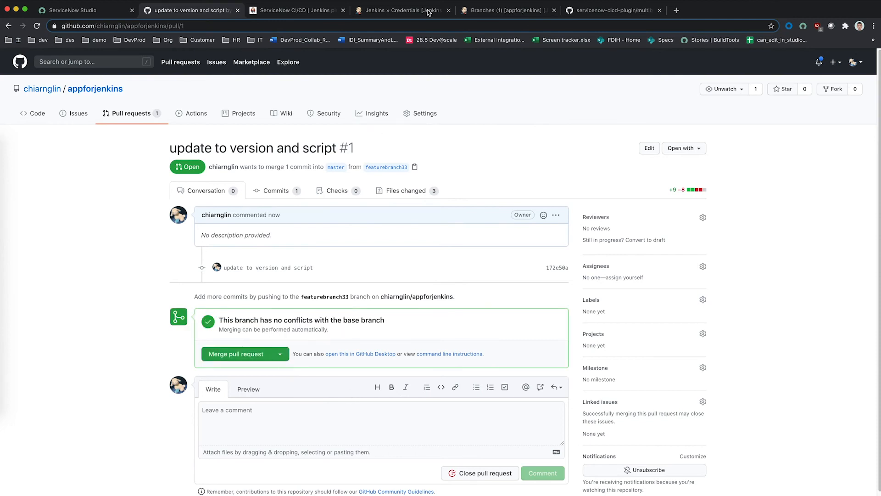
pyautogui.click(404, 11)
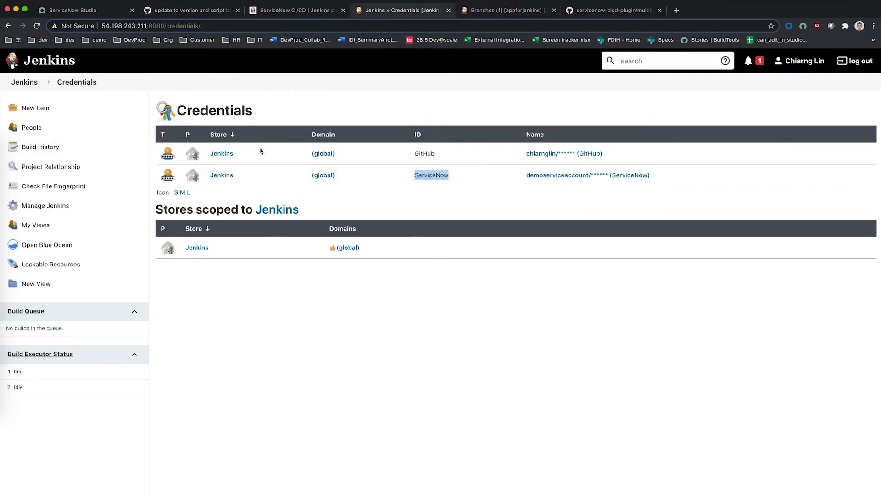
# Step: Rescan the appforjenkins repository so featurebranch33 and one pull request appear beside master
pyautogui.click(477, 11)
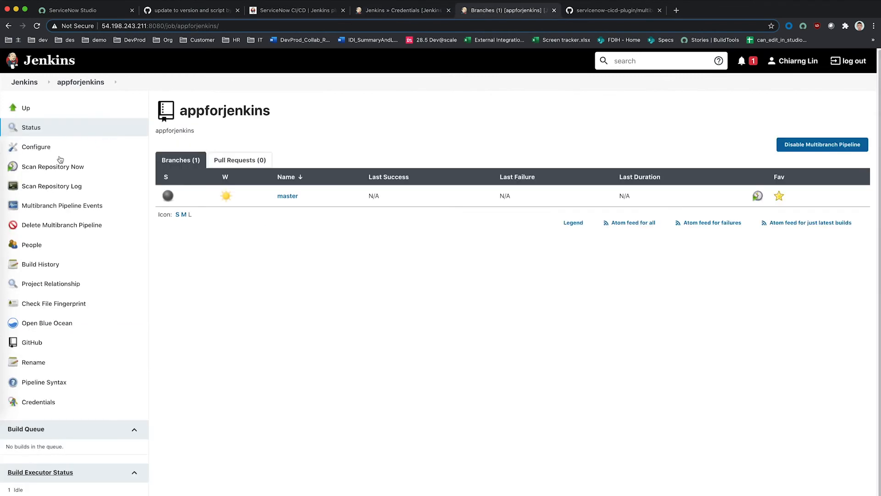
pyautogui.click(51, 168)
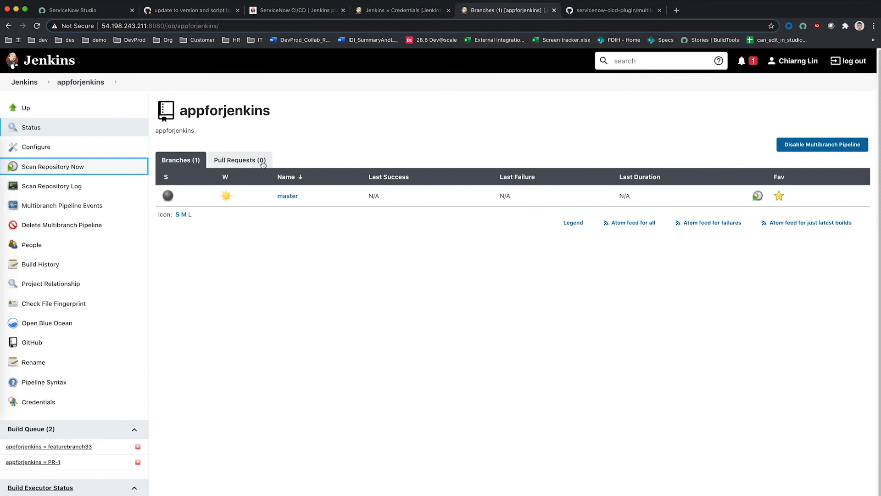
pyautogui.click(433, 137)
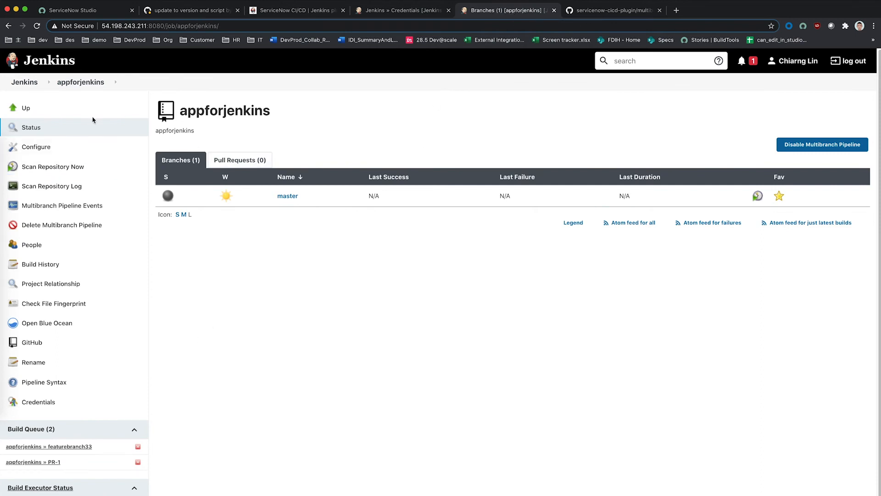
pyautogui.click(88, 168)
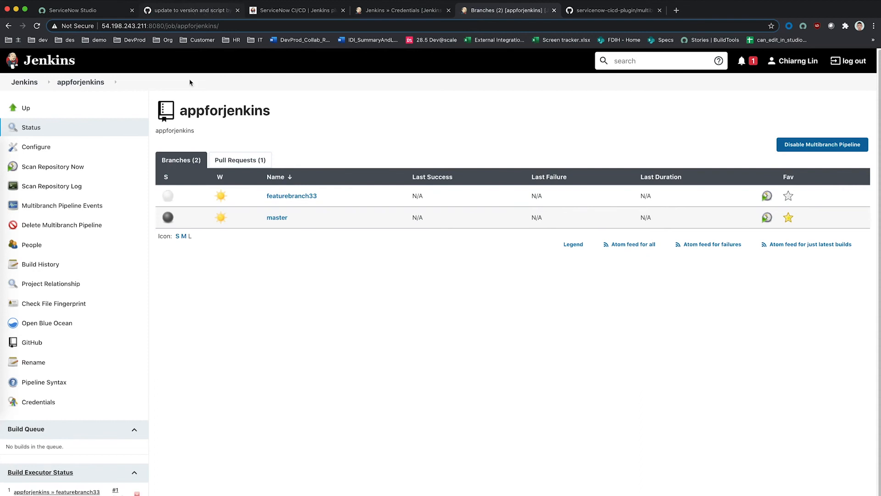
pyautogui.click(197, 10)
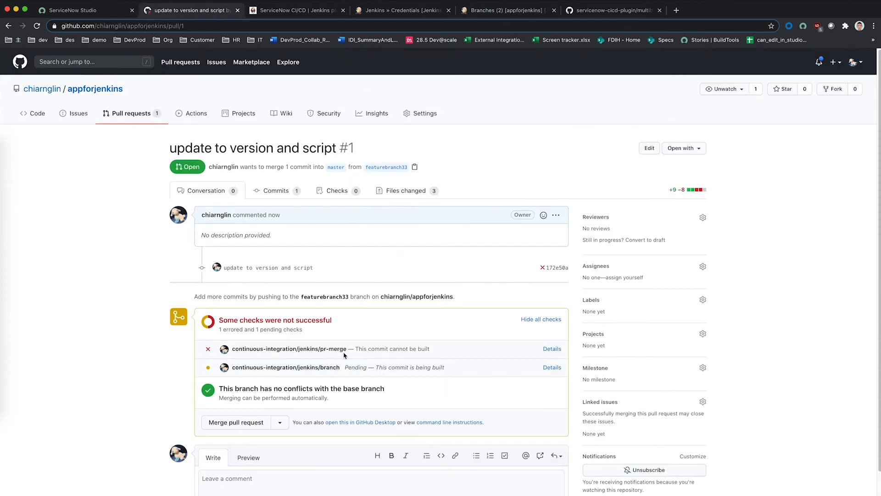
# Step: Review pull request #1's checks: an errored pr-merge check and a pending branch check
pyautogui.scroll(-1, 314, 359)
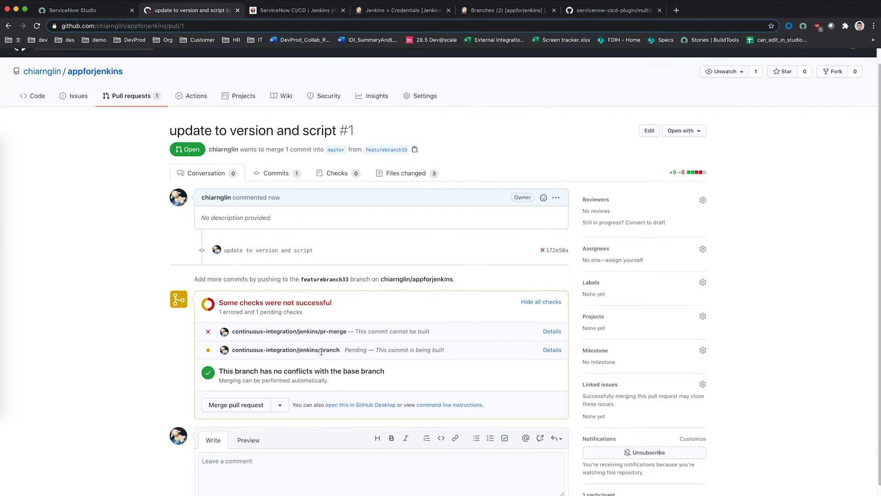
pyautogui.moveTo(339, 352); pyautogui.dragTo(235, 352)
pyautogui.click(235, 351)
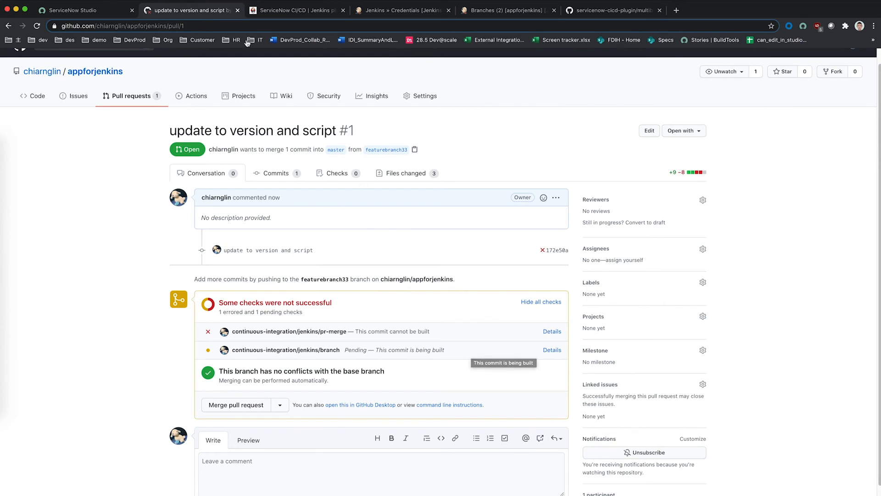
pyautogui.click(303, 10)
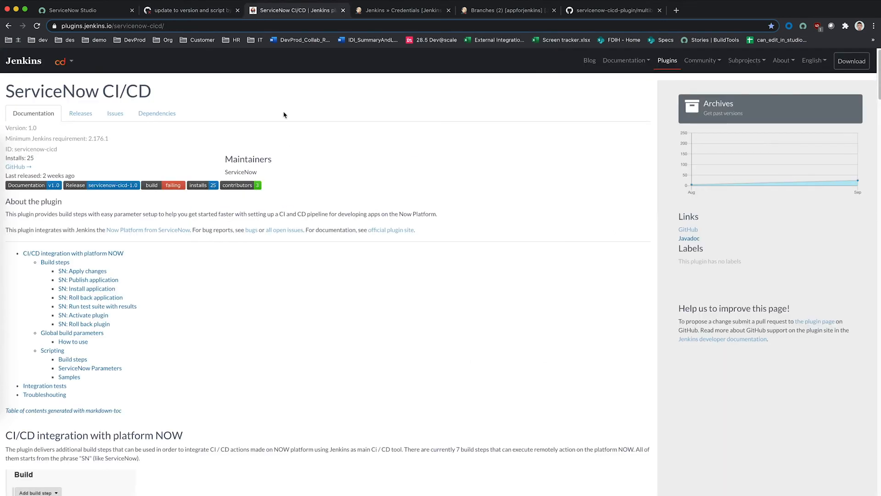
# Step: Open featurebranch33's build and review both steps of its Build stage log
pyautogui.click(422, 12)
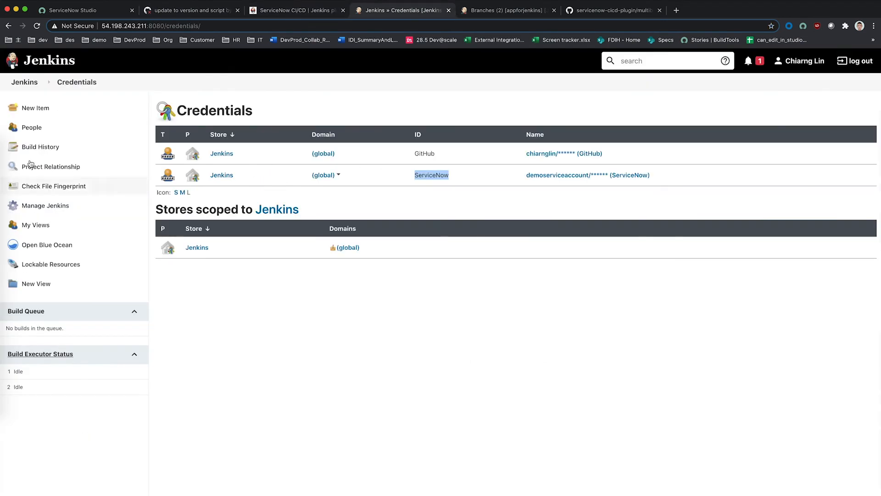
pyautogui.hotkey('ctrl', 'Tab')
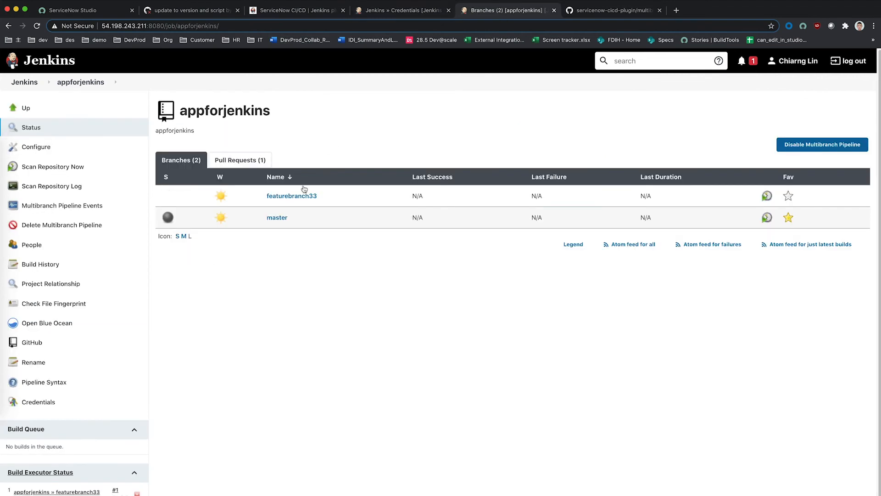
pyautogui.click(294, 196)
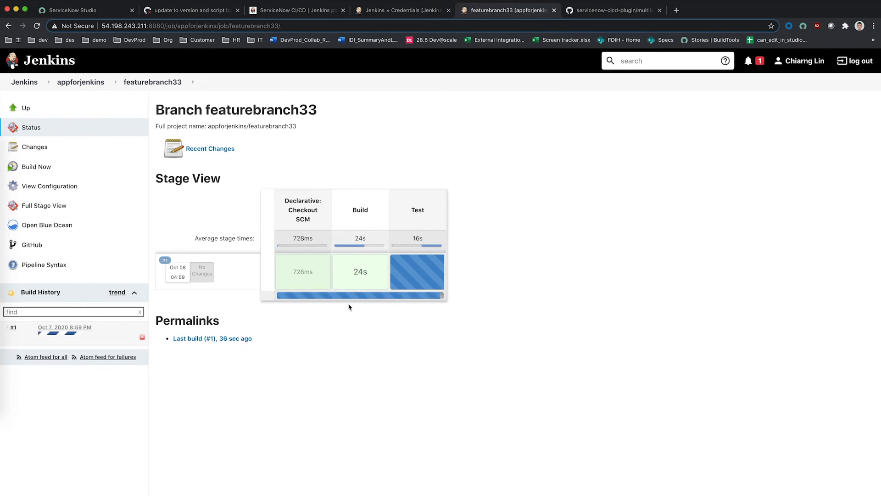
pyautogui.moveTo(372, 272)
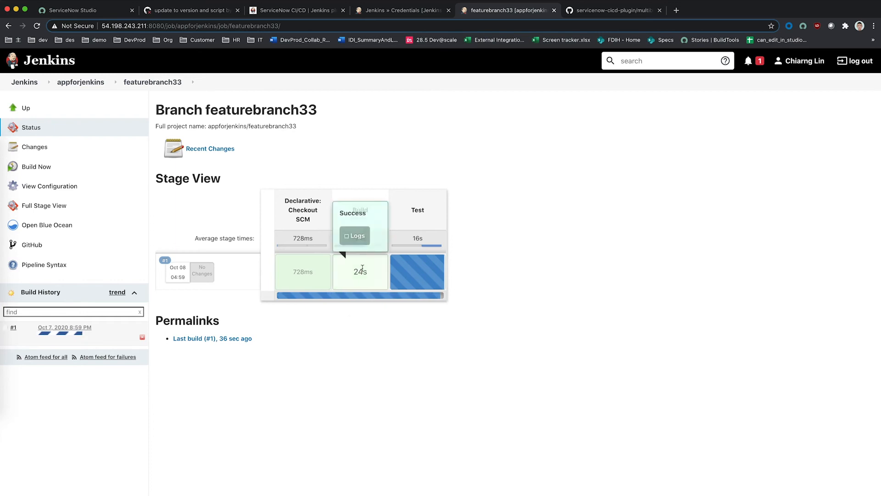
pyautogui.click(360, 237)
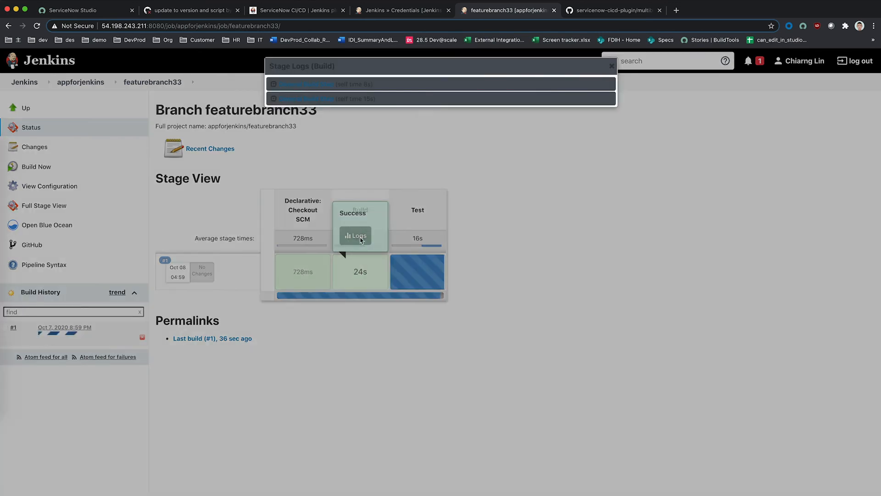
pyautogui.click(273, 84)
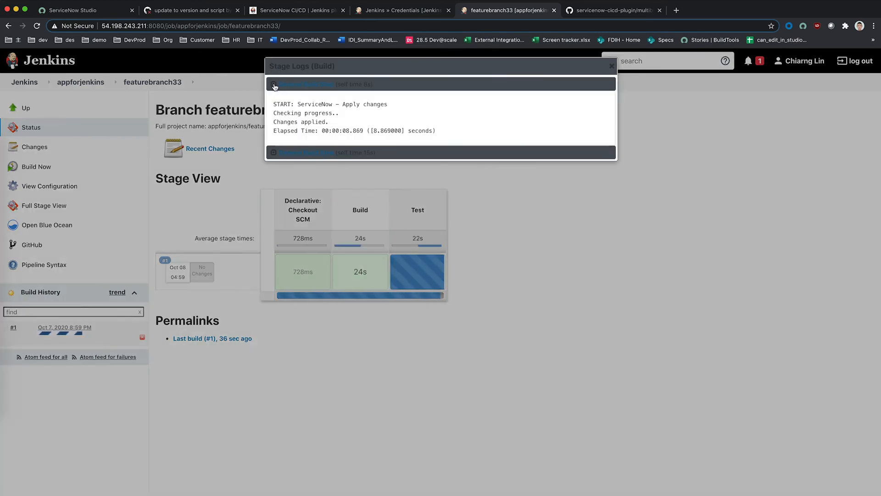
pyautogui.click(273, 155)
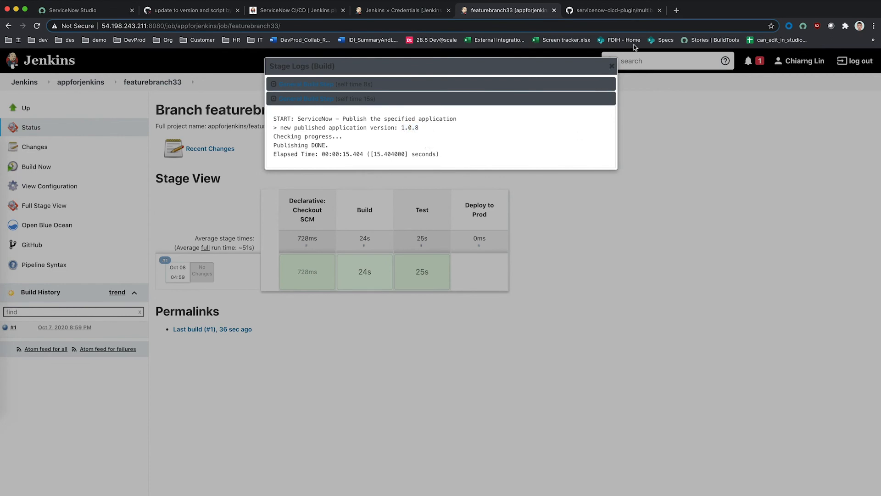
pyautogui.click(612, 69)
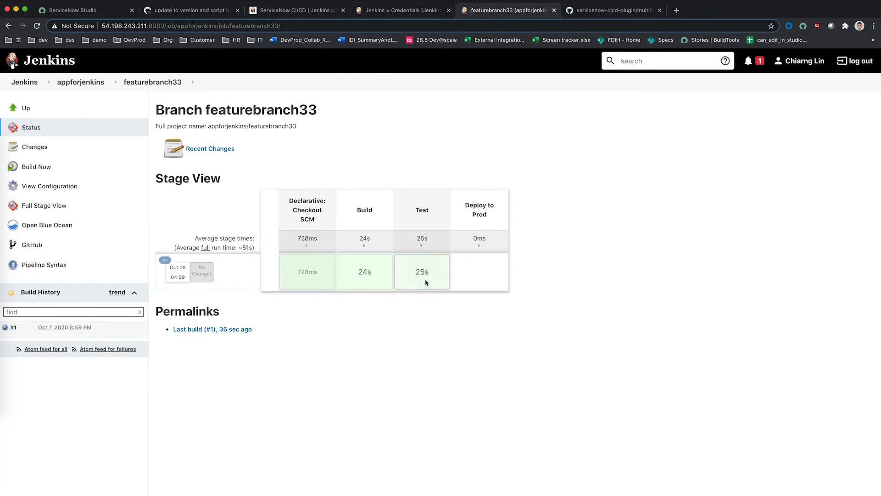
# Step: Review the Test stage logs for the application install and the passing test suite results
pyautogui.moveTo(424, 281)
pyautogui.click(421, 236)
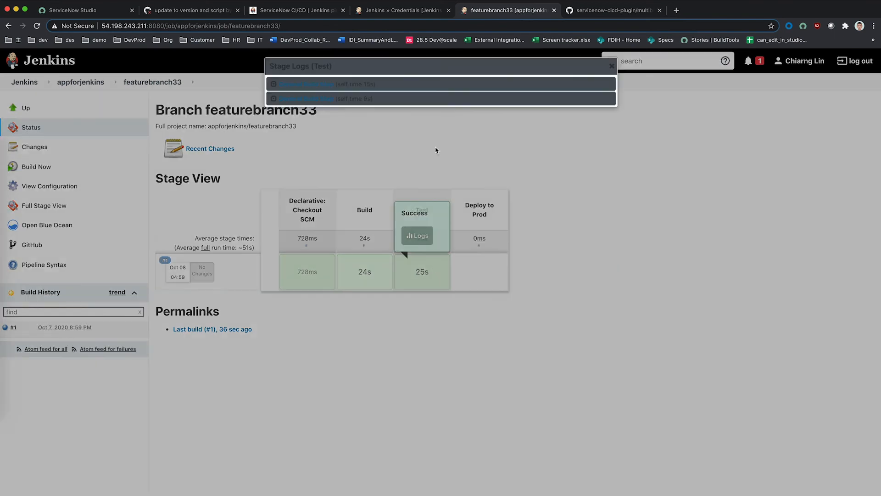
pyautogui.click(275, 84)
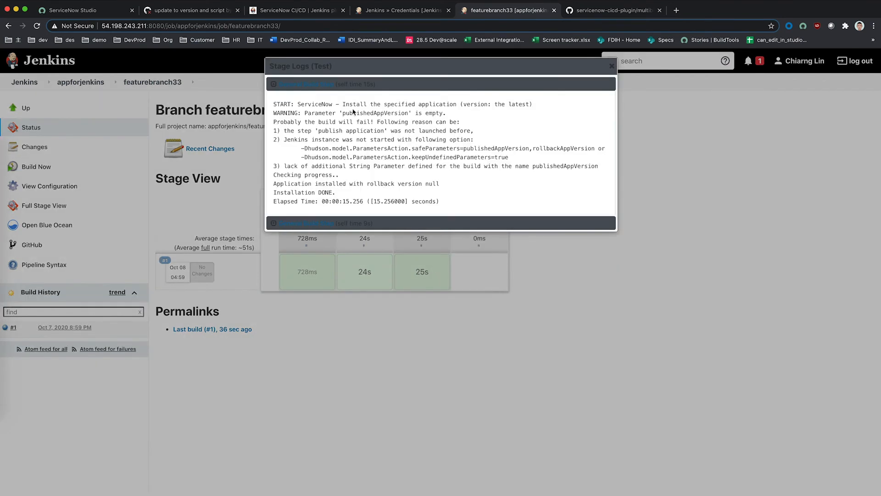
pyautogui.click(272, 223)
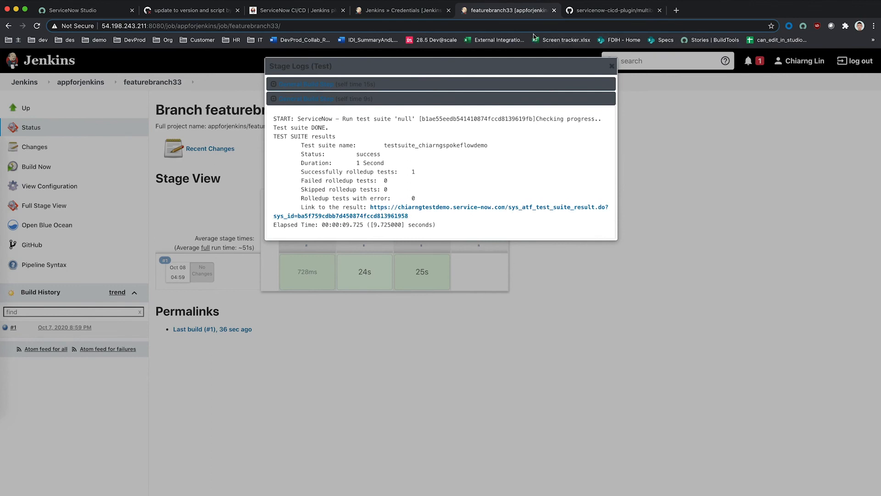
pyautogui.click(611, 66)
pyautogui.click(195, 10)
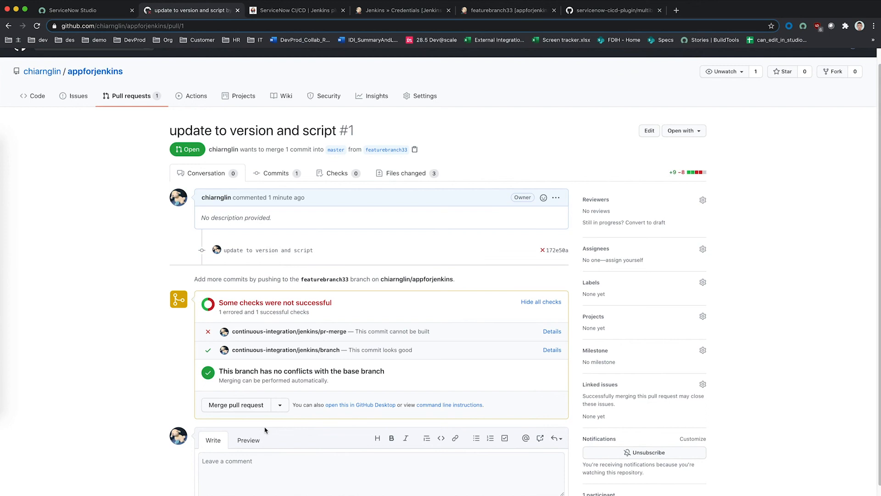
# Step: Merge pull request #1 from featurebranch33 into master and view the repository code
pyautogui.click(257, 407)
pyautogui.click(243, 385)
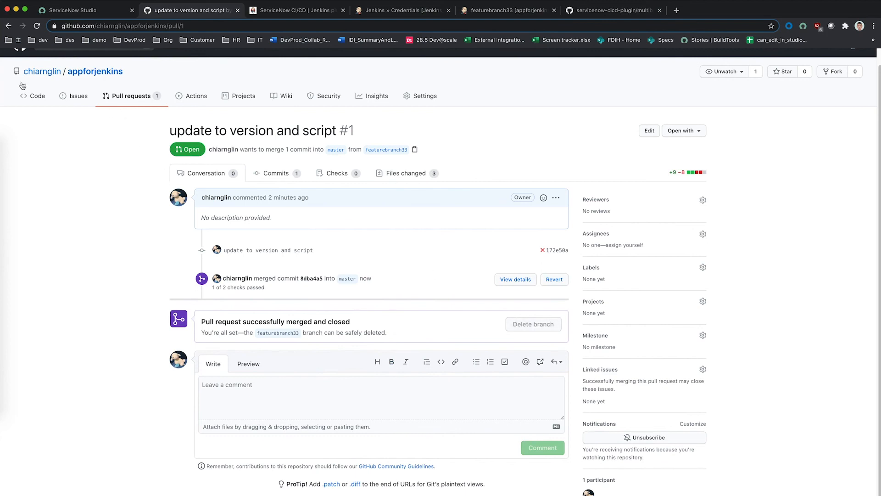
pyautogui.click(33, 95)
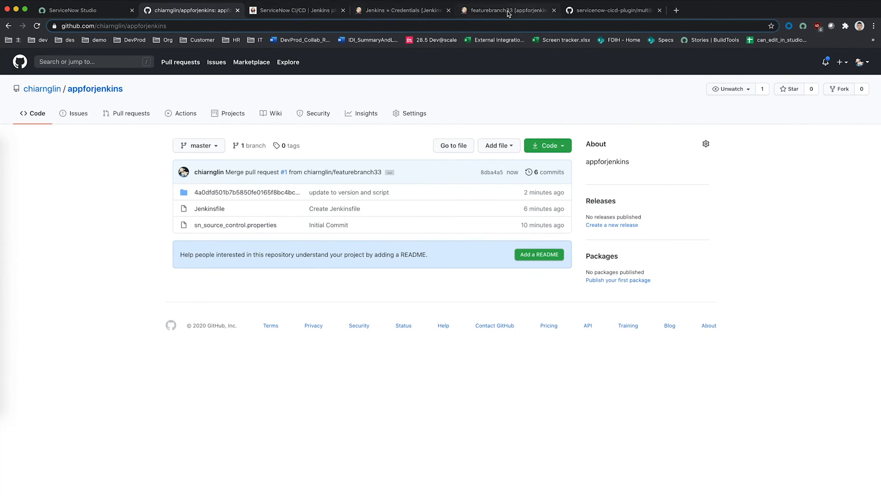
pyautogui.click(488, 14)
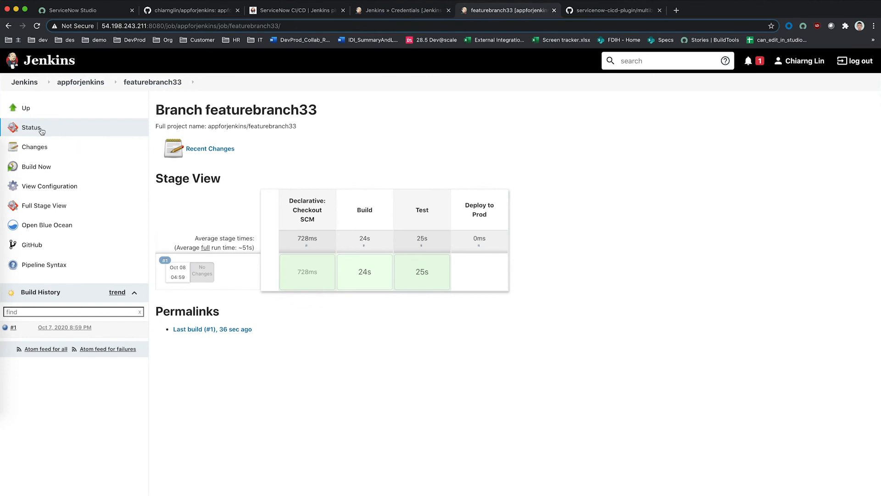
# Step: Open the master branch pipeline page and check the stored Jenkins credentials
pyautogui.click(69, 85)
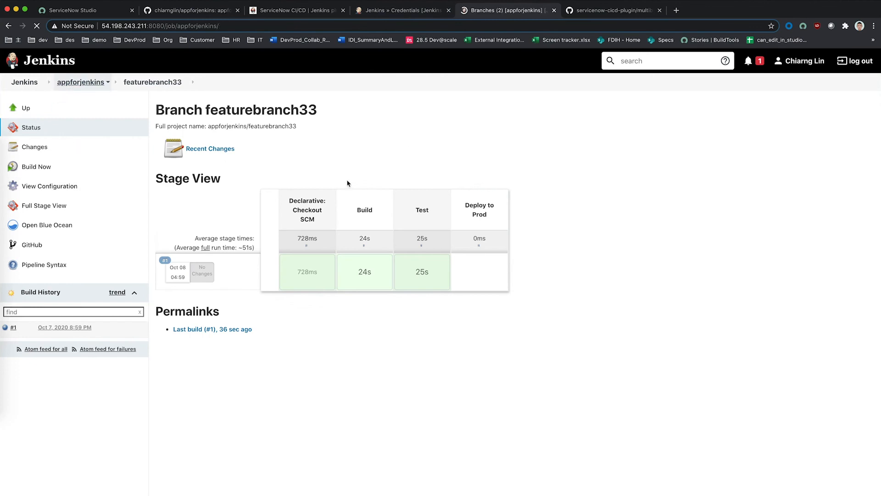
pyautogui.click(278, 217)
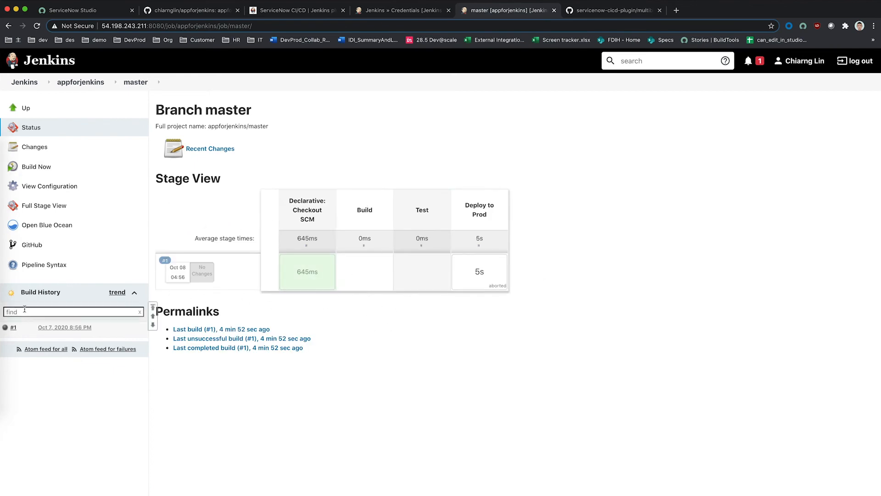
pyautogui.click(407, 14)
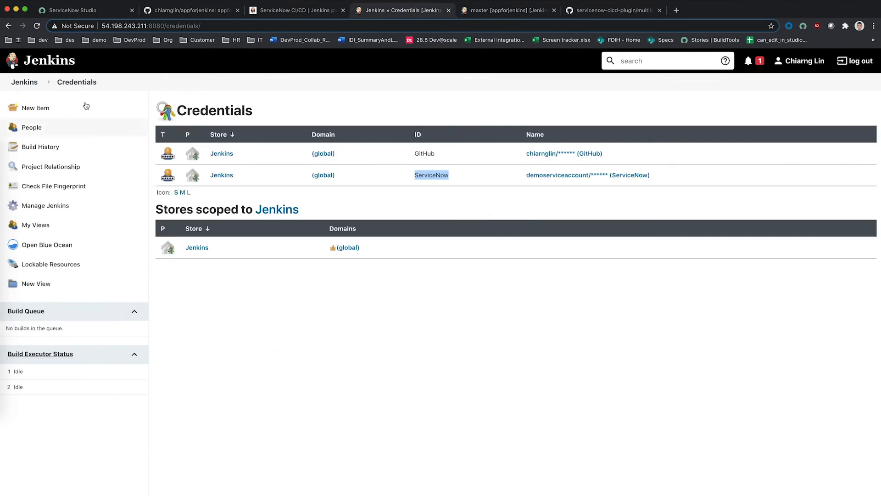
pyautogui.click(500, 11)
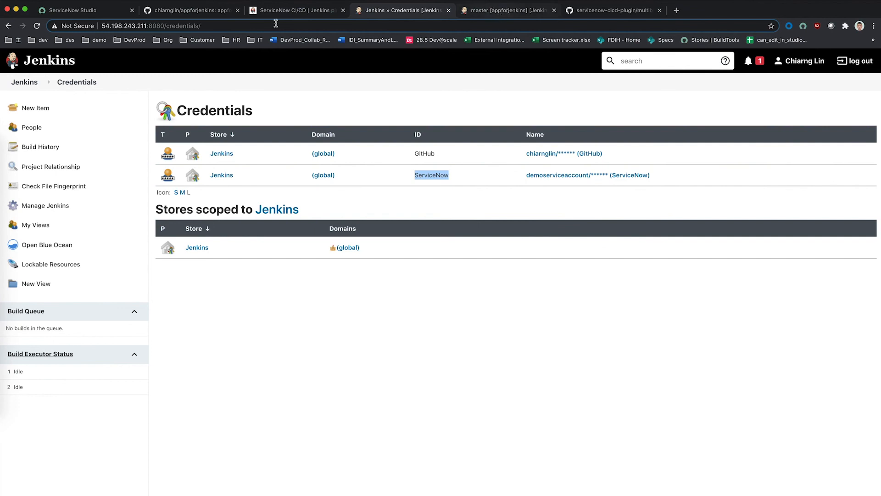
# Step: Rescan appforjenkins and review master build #2's Deploy to Prod stage logs, completed in 14s
pyautogui.rightClick(77, 84)
pyautogui.click(77, 83)
pyautogui.click(77, 83)
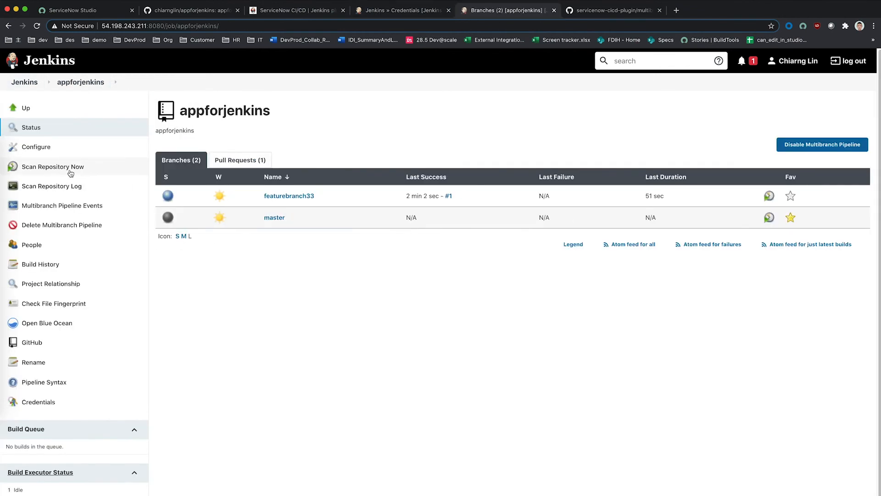
pyautogui.click(76, 170)
pyautogui.click(276, 219)
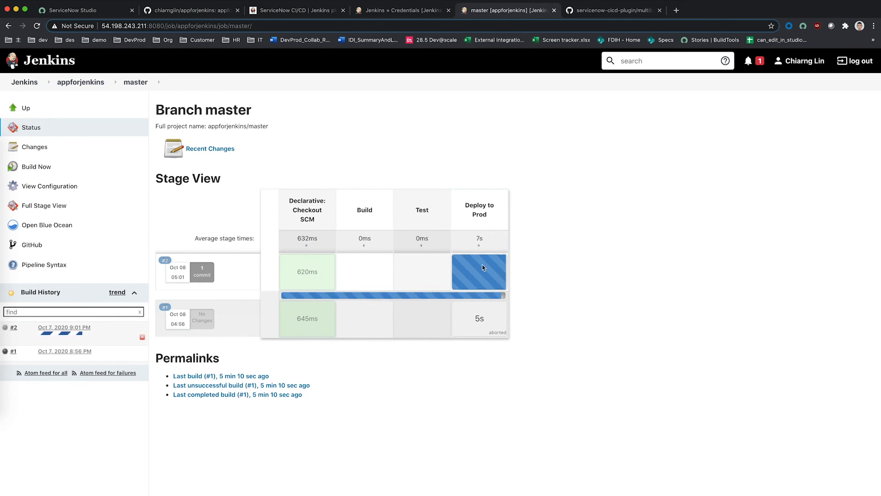
pyautogui.moveTo(488, 270)
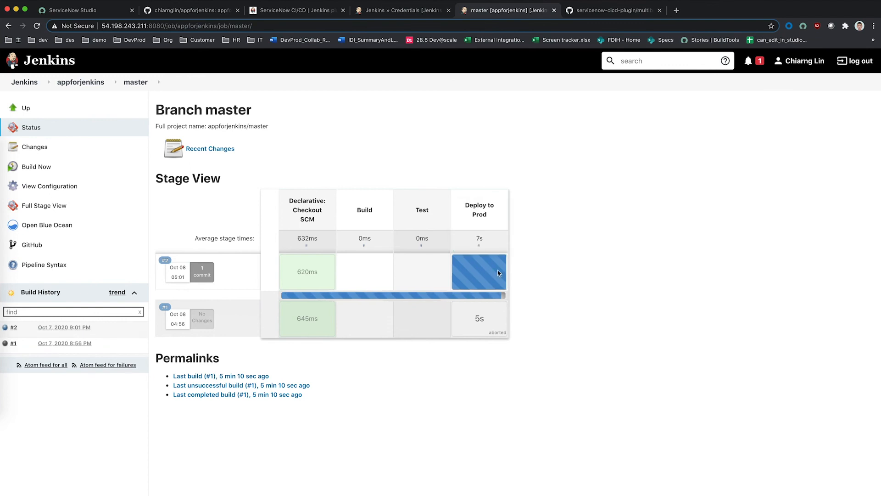
pyautogui.click(483, 238)
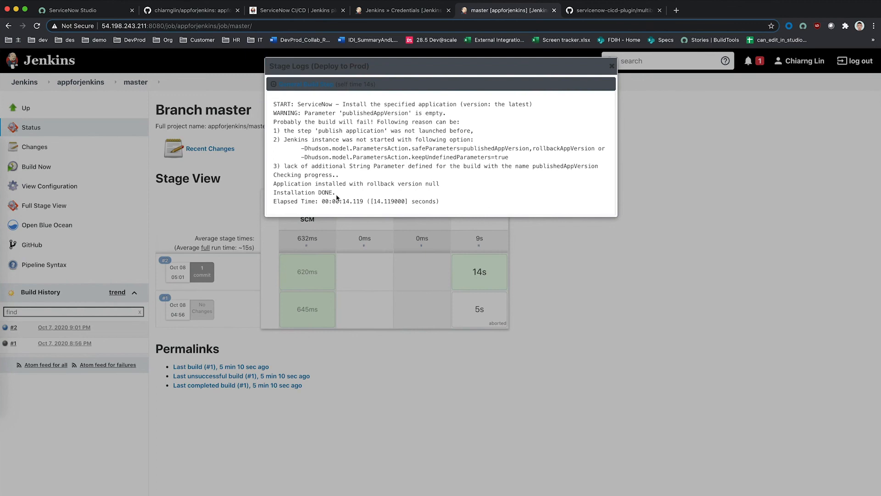
pyautogui.click(612, 66)
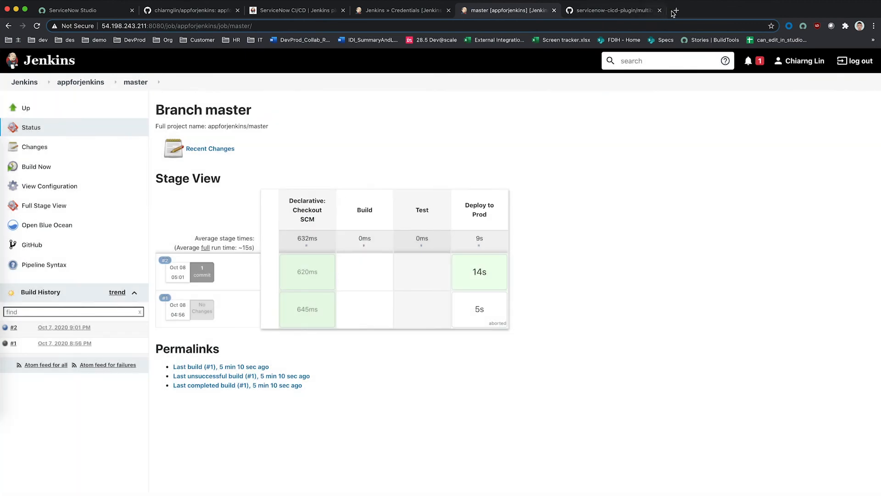
pyautogui.click(674, 10)
# Step: Load the production instance's installed applications, confirming appforjenkins at version 1.0.8
pyautogui.write('chiarngprod')
pyautogui.press('Return')
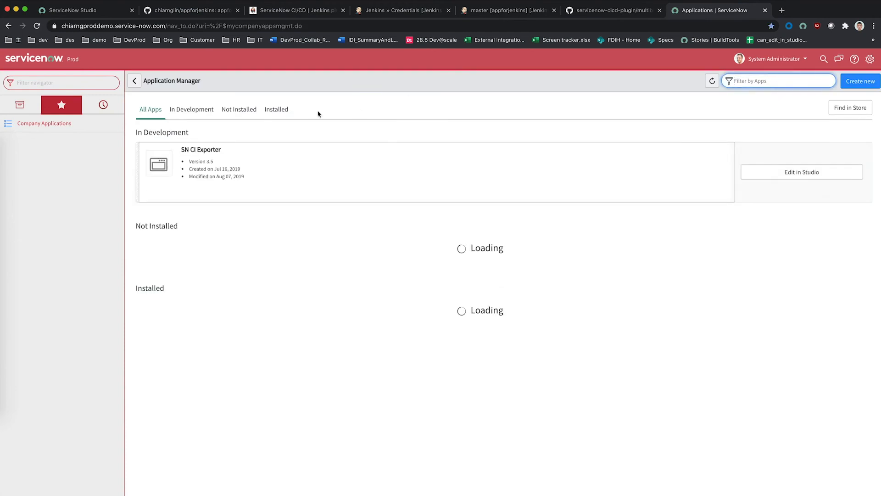
pyautogui.click(283, 113)
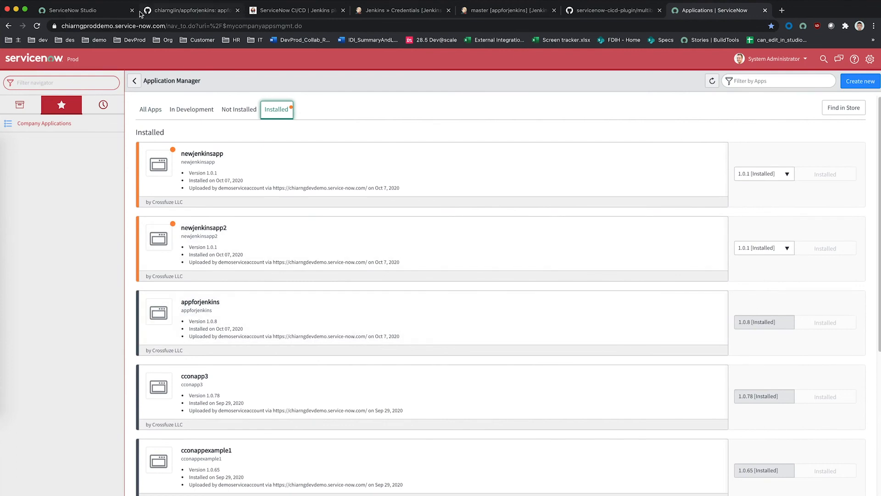
pyautogui.click(114, 12)
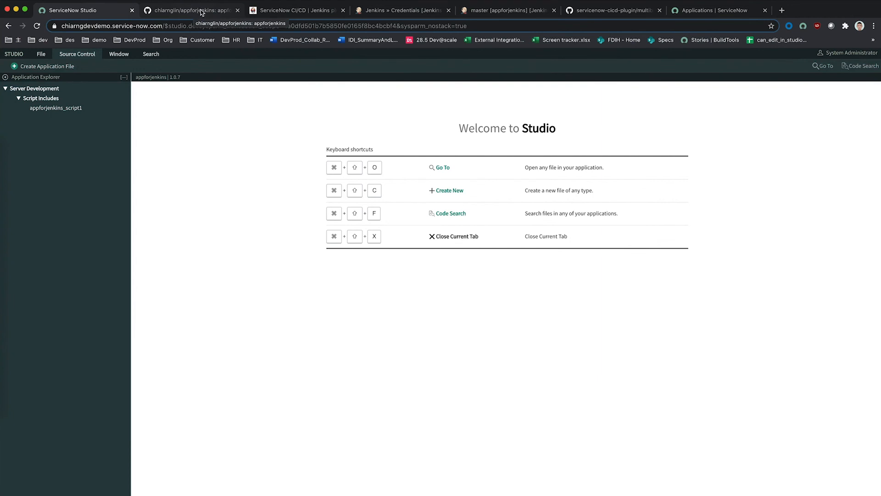
pyautogui.click(315, 11)
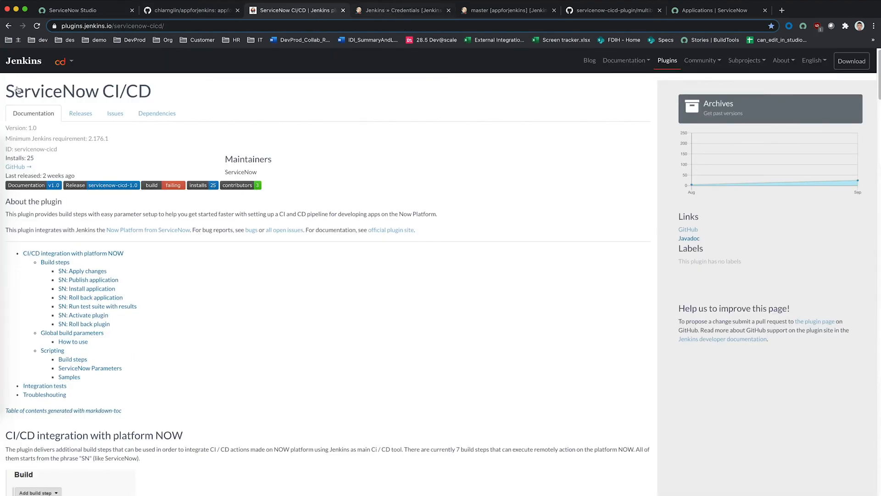
# Step: Revisit the multibranch pipeline file and appforjenkins repo, ending on master build #2's stage view
pyautogui.click(591, 9)
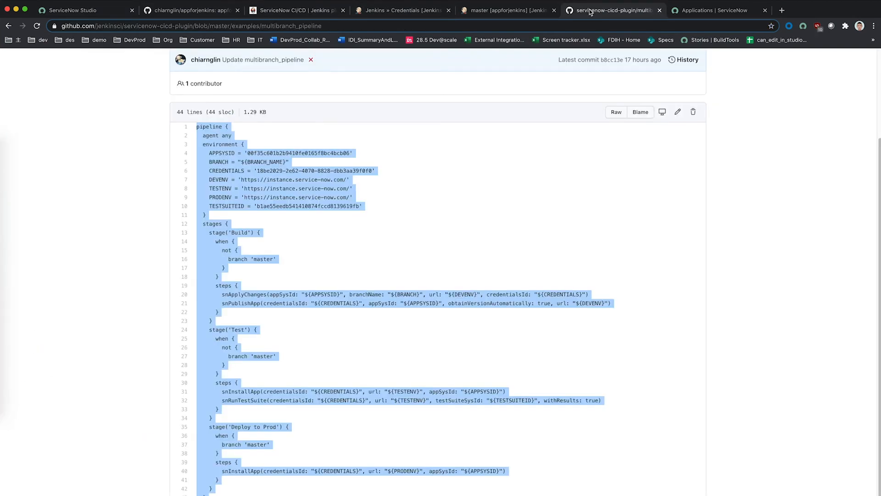
pyautogui.click(220, 190)
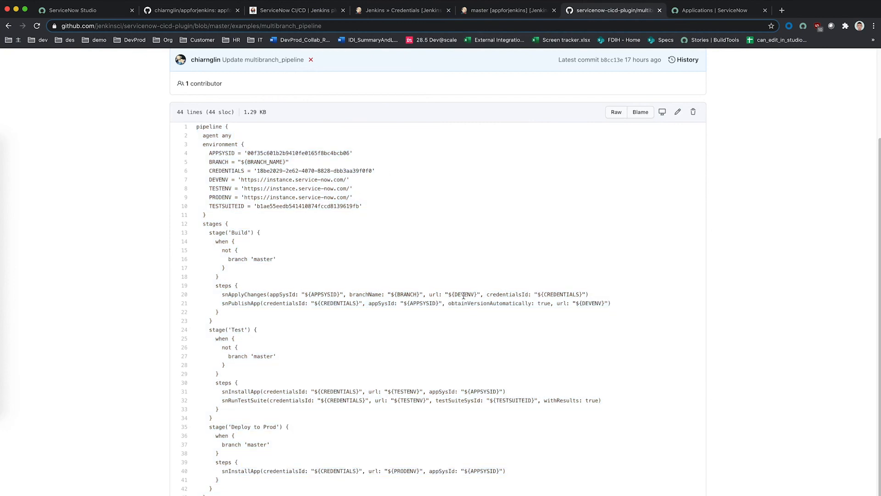
pyautogui.click(193, 10)
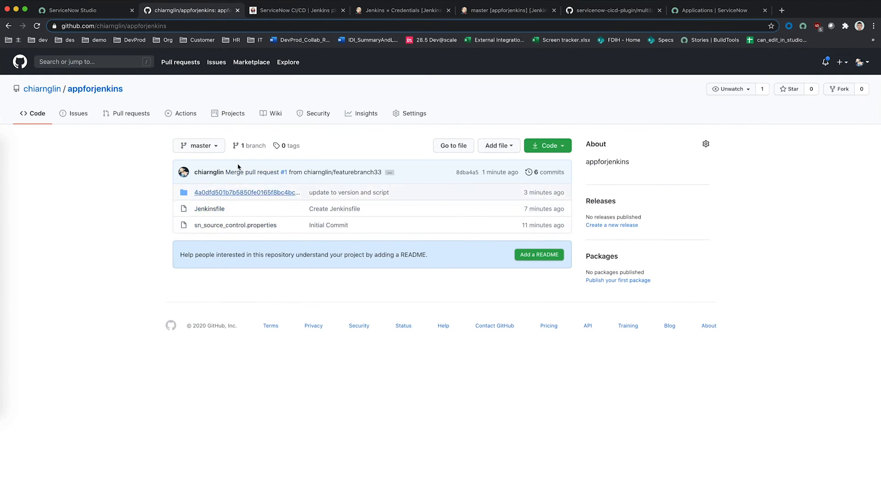
pyautogui.click(492, 14)
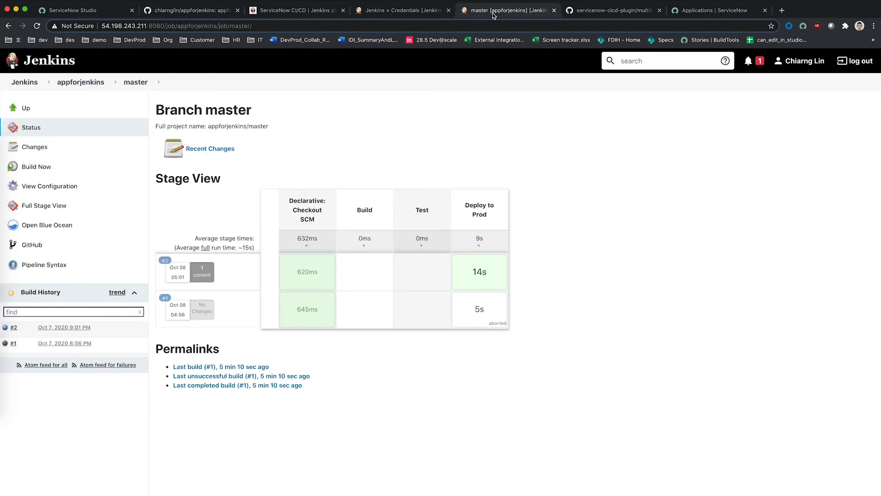